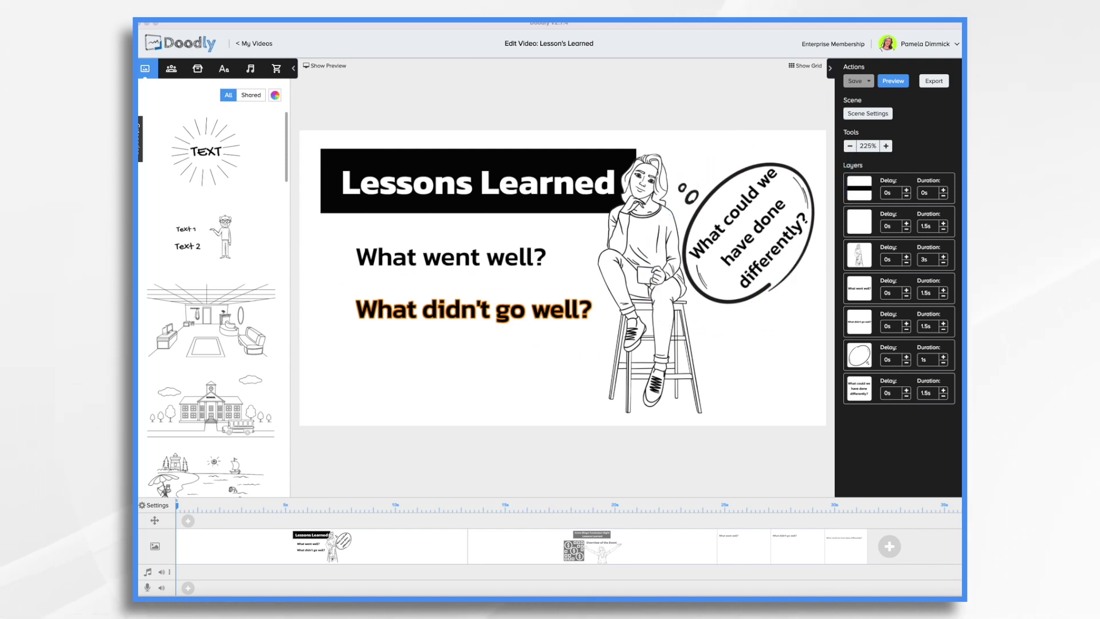
Review the "Lessons Learned", "Acme Bingo Fundraiser Night" and "What went well?" scenes on the timeline.
left_click(409, 553)
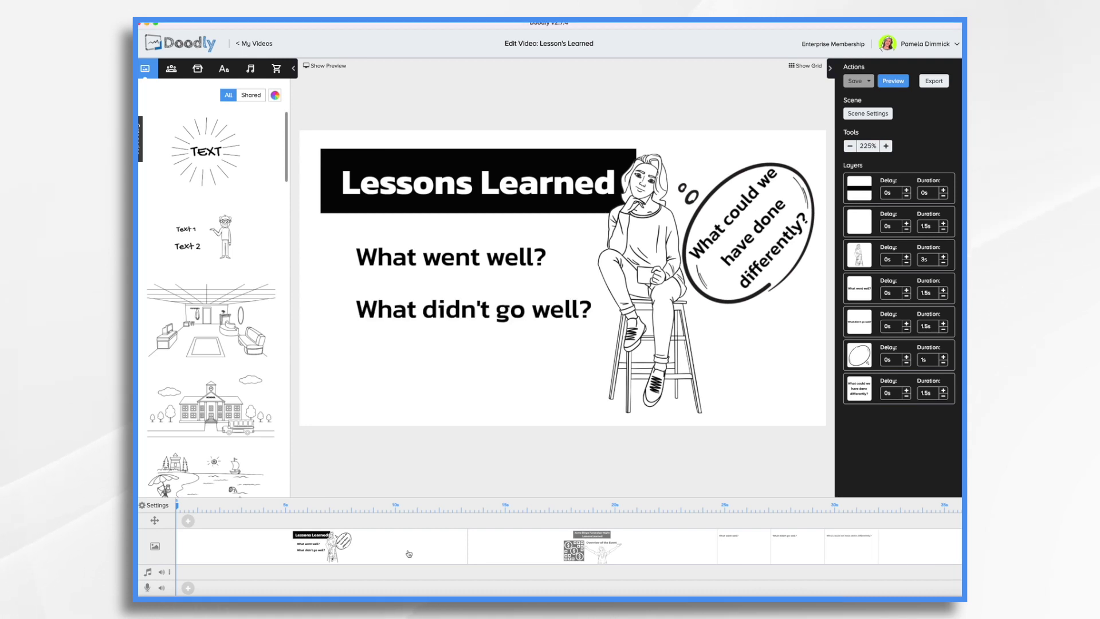
left_click(535, 555)
left_click(666, 186)
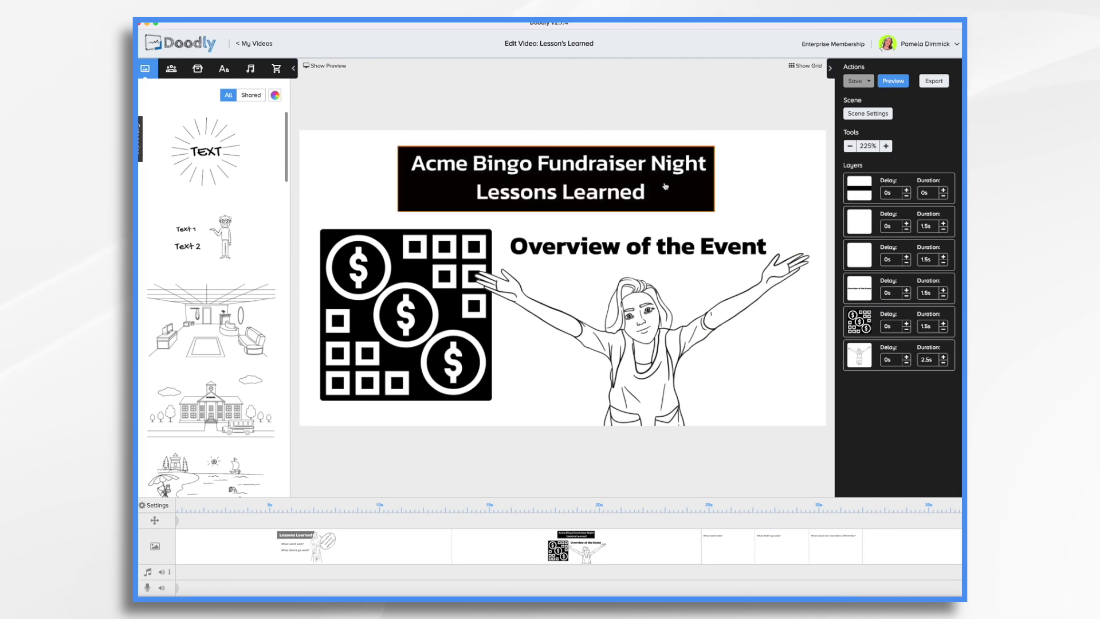
left_click(723, 552)
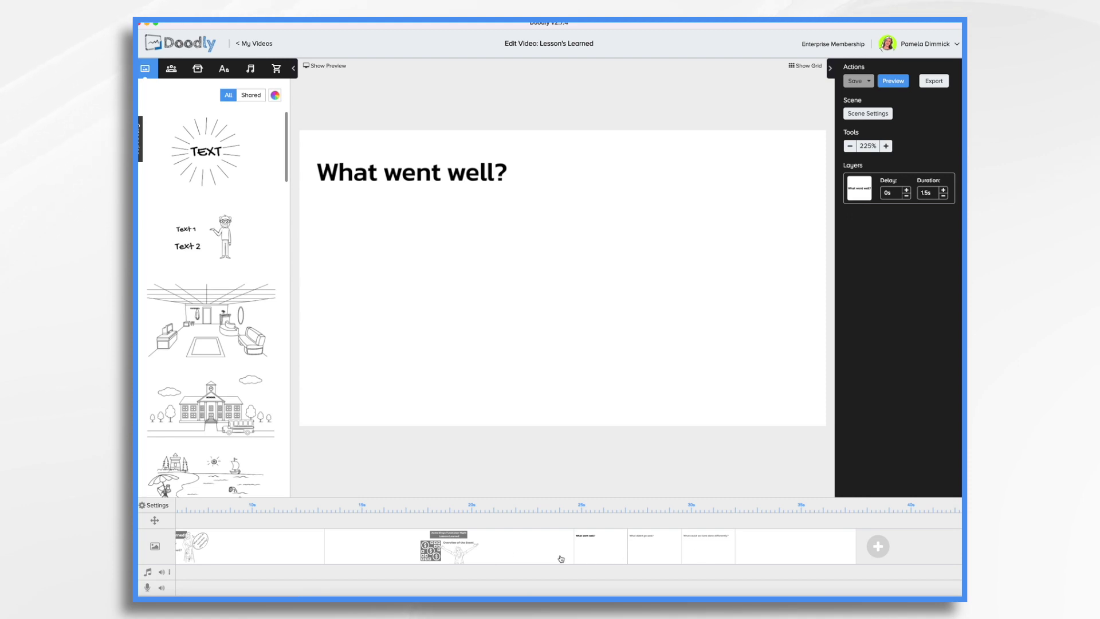
Copy the black banner from the Acme Bingo Fundraiser Night scene into the "What went well?" scene and layer it behind the heading.
left_click(515, 548)
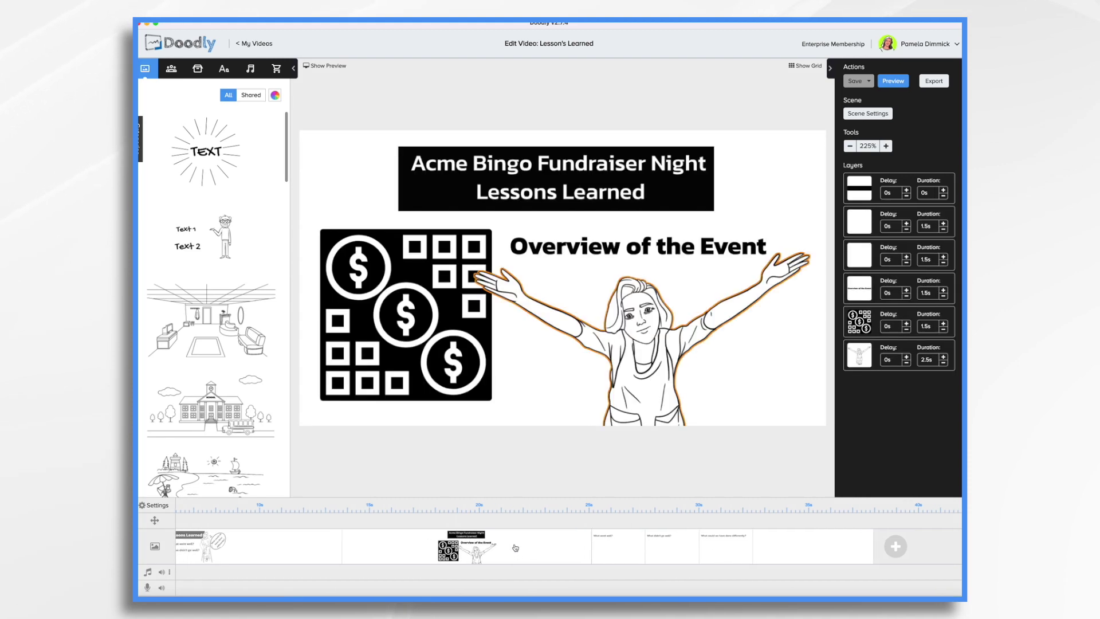
left_click(434, 195)
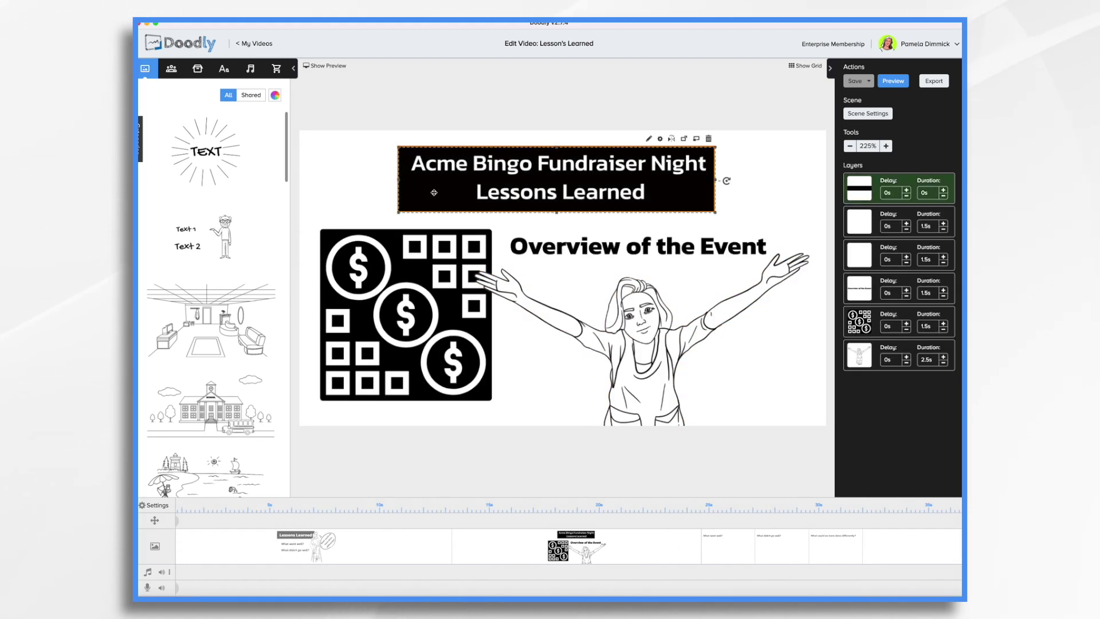
left_click(724, 551)
key("ctrl+v")
left_click_drag(511, 175, 423, 179)
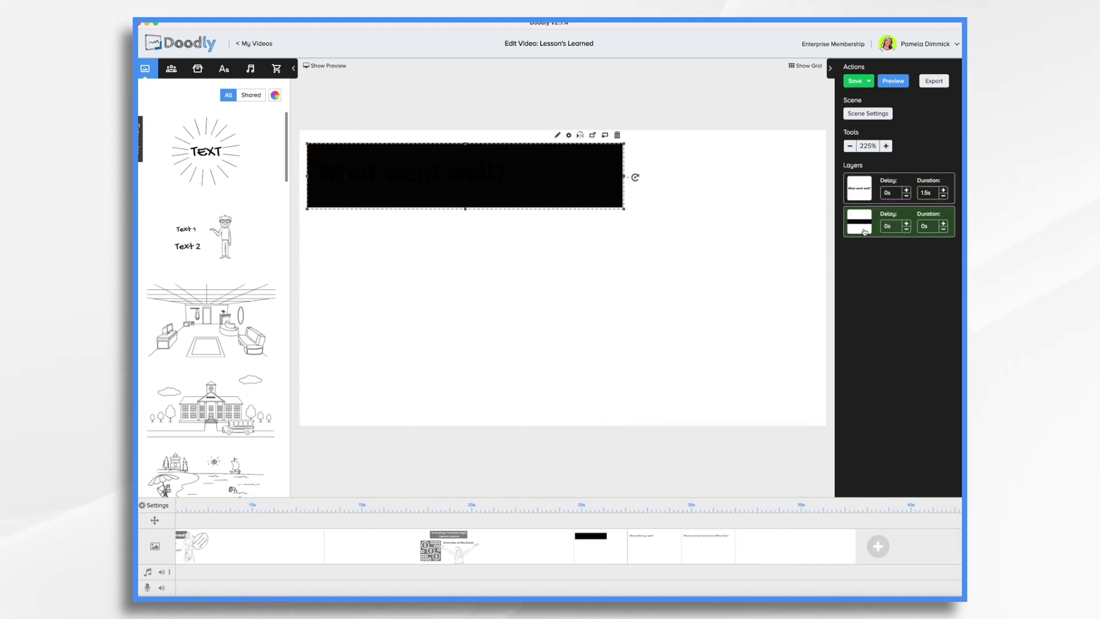
left_click_drag(888, 191, 889, 229)
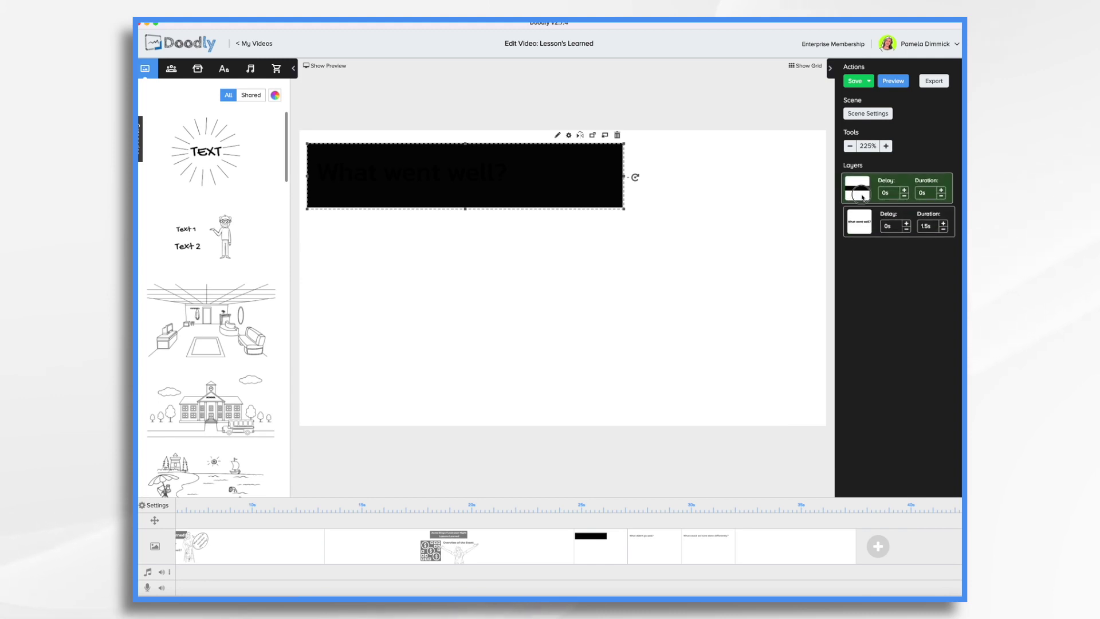
Change the colour of the "What went well?" heading text to white.
left_click(863, 225)
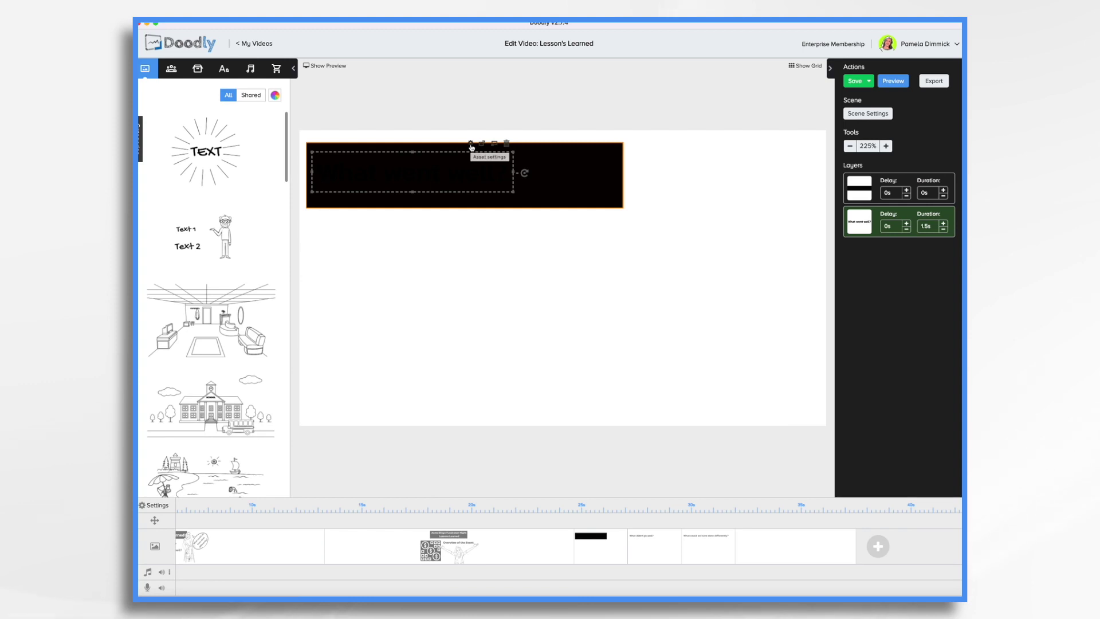
left_click(471, 145)
left_click(504, 278)
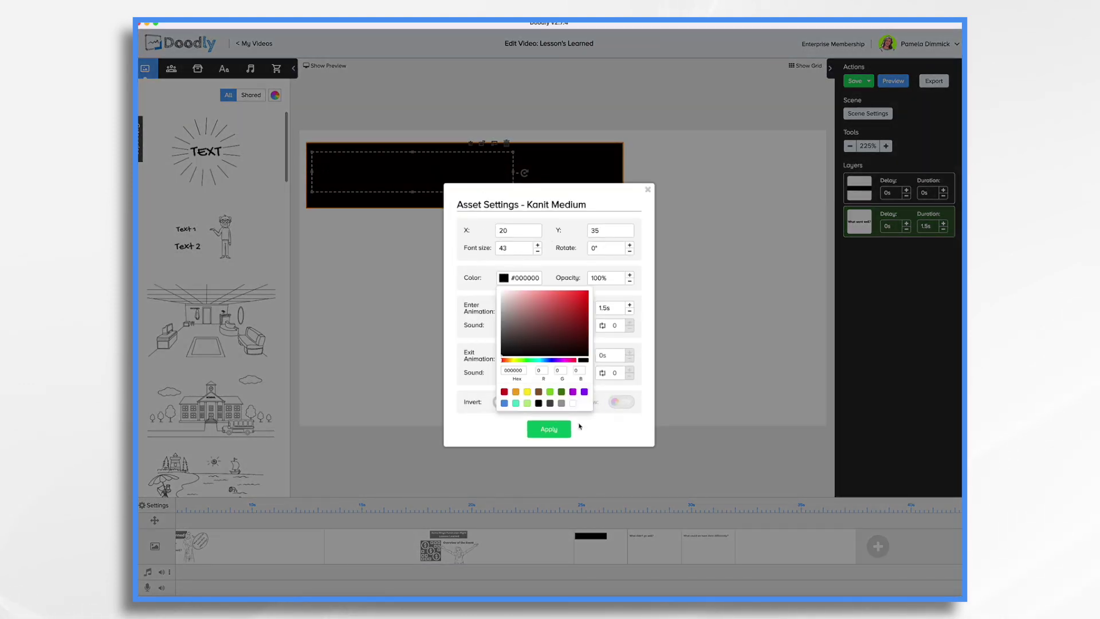
left_click(564, 433)
left_click(563, 433)
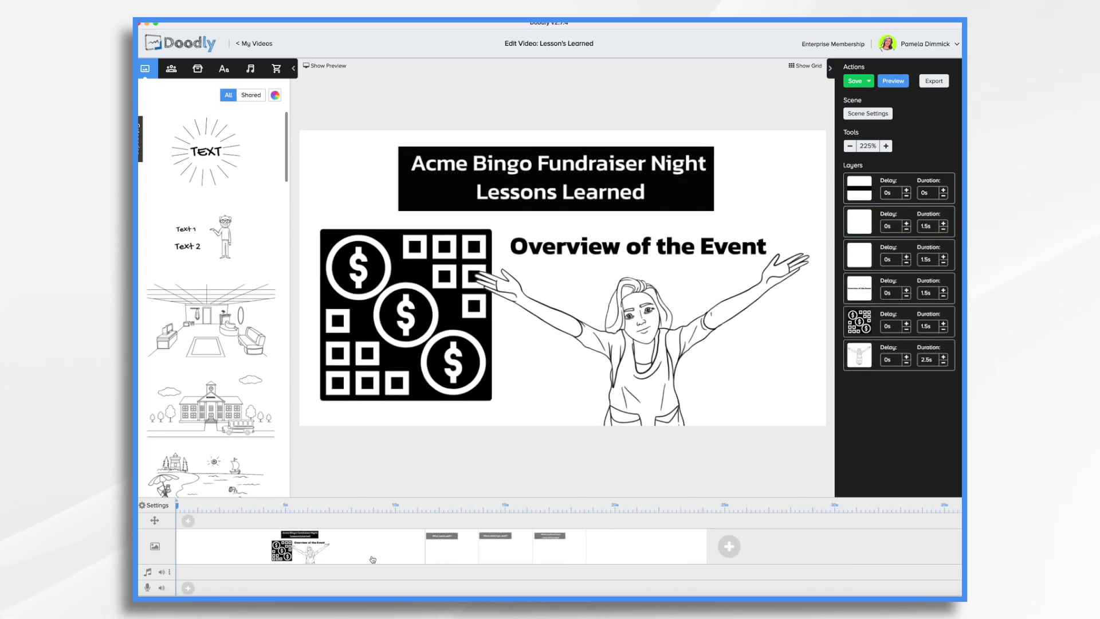
Delete the woman with raised arms, the bingo card and the "Overview of the Event" text from the Acme Bingo Fundraiser Night scene.
left_click(625, 332)
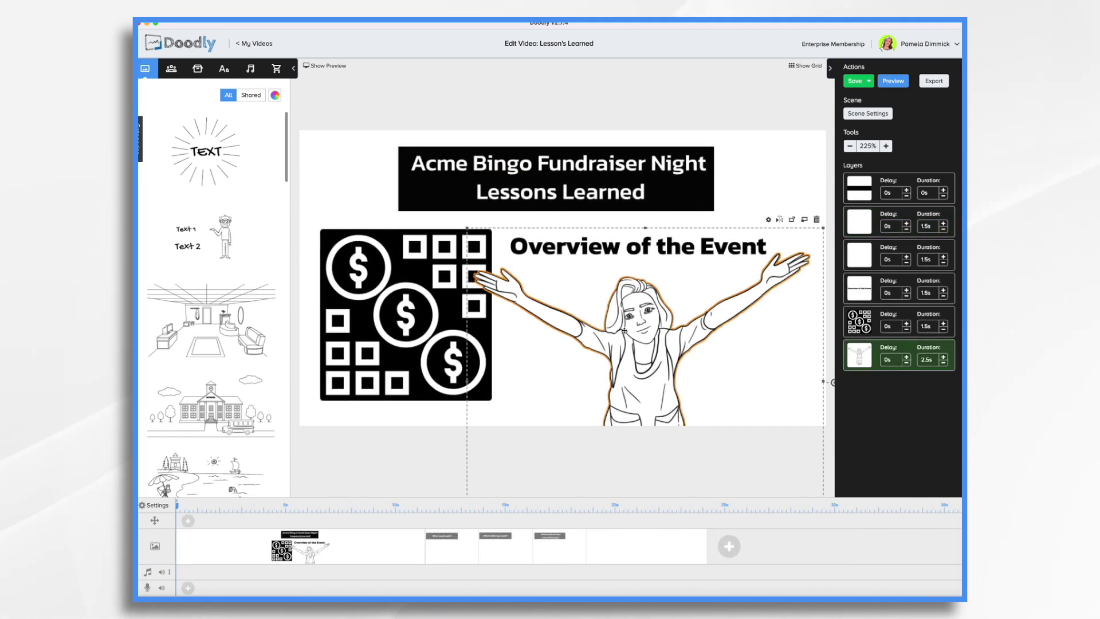
left_click(817, 220)
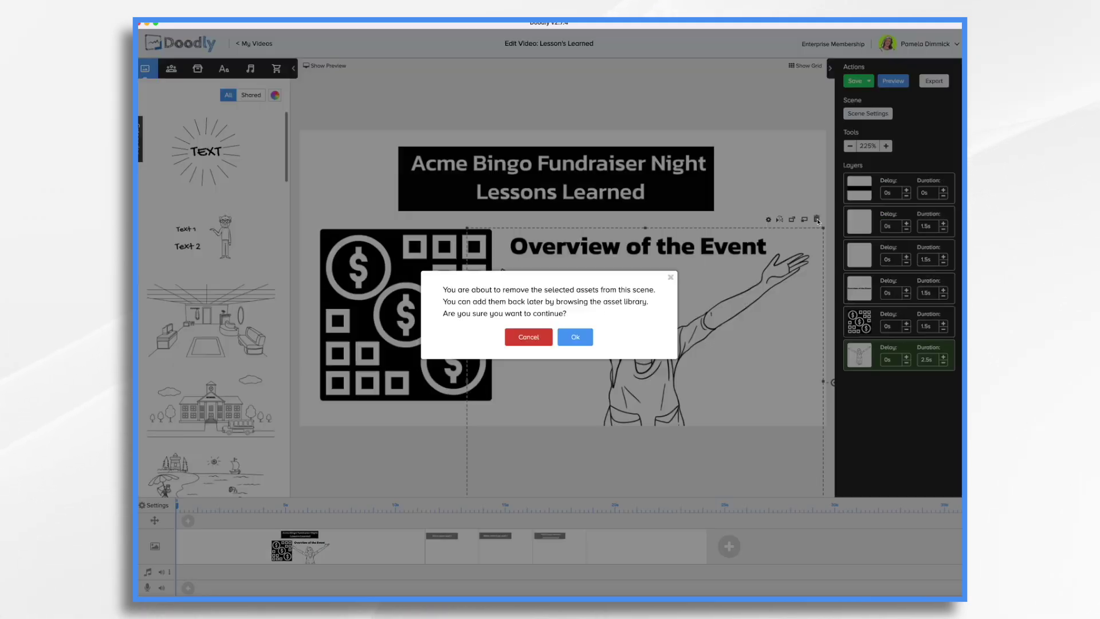
left_click(585, 342)
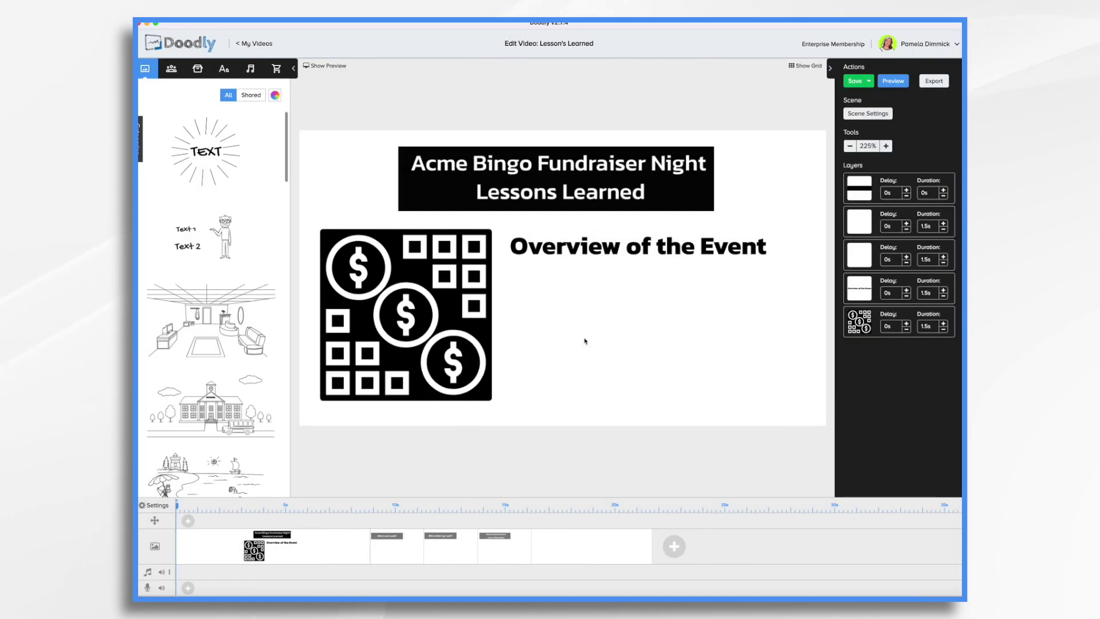
left_click(337, 300)
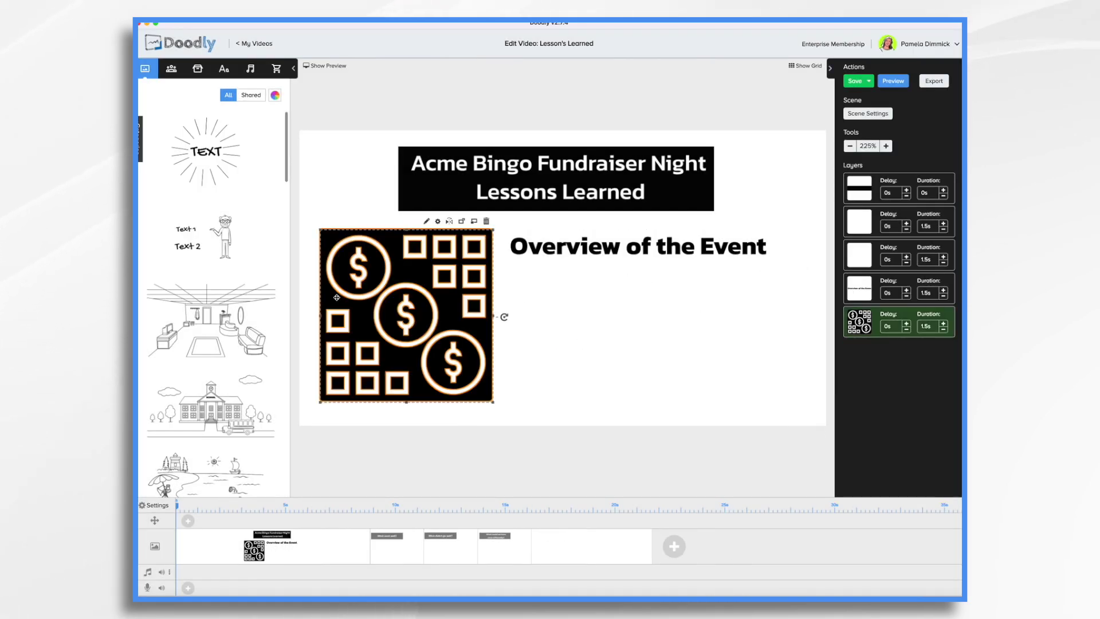
left_click(486, 222)
left_click(575, 337)
left_click(609, 252)
key("Delete")
left_click(582, 337)
Upload the 11 images from Downloads, from diversity-people-crowd-friends-communication-concept.png through empty-tables-closed-restaurant.jpg, as new props.
left_click(198, 68)
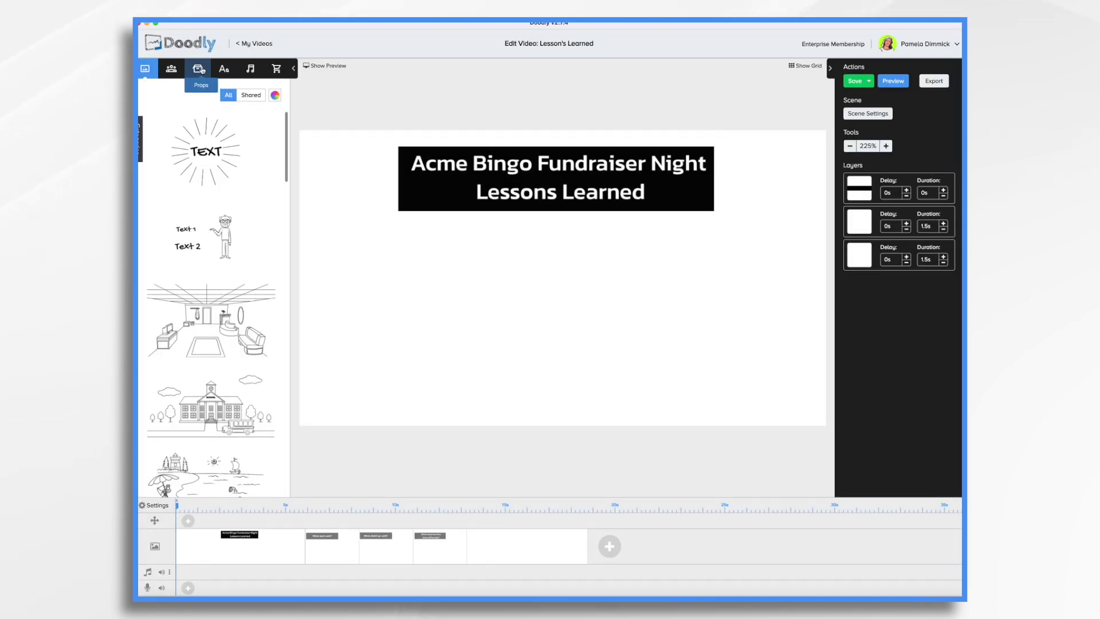
left_click(273, 483)
left_click(549, 309)
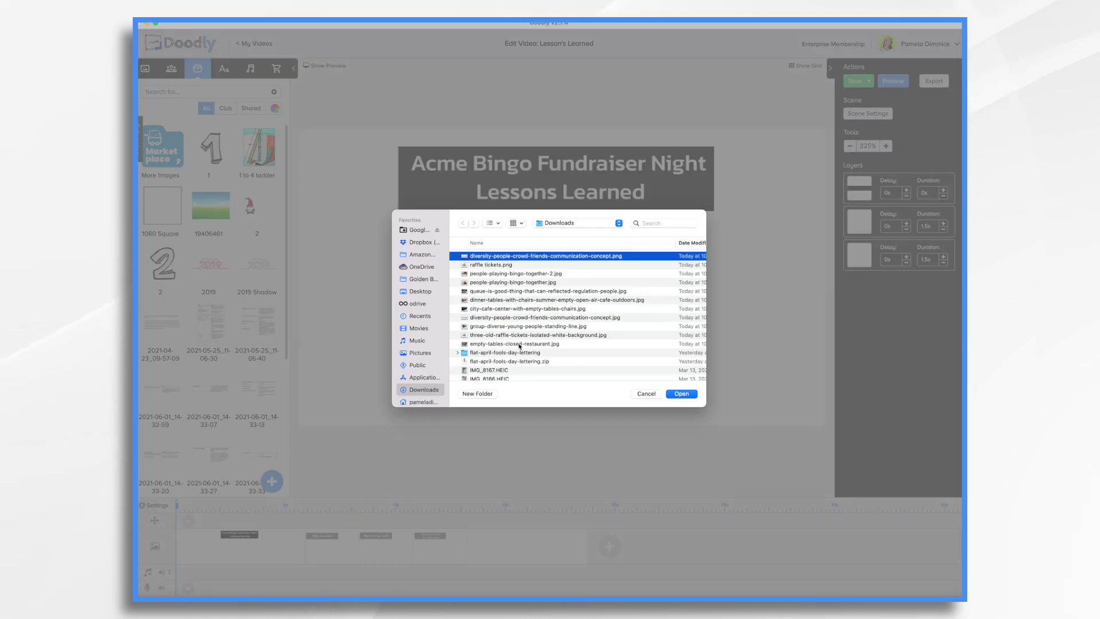
left_click(520, 344, "shift")
left_click(681, 394)
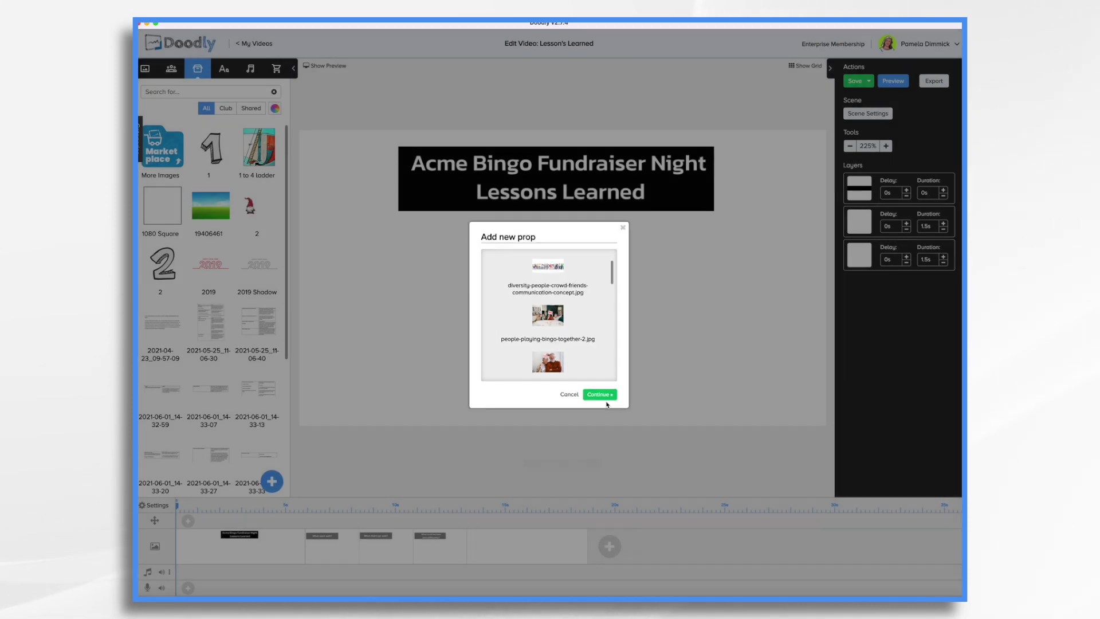
left_click(606, 404)
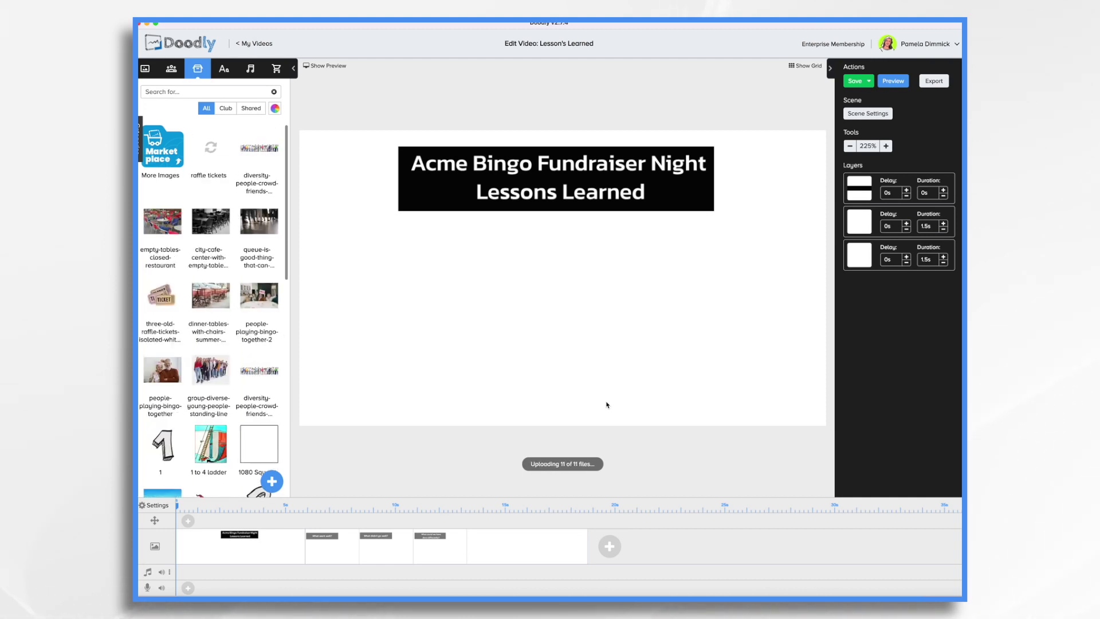
Place the people-playing-bingo-together photo below the title banner on the left half of the scene and save the project.
left_click_drag(163, 363, 447, 361)
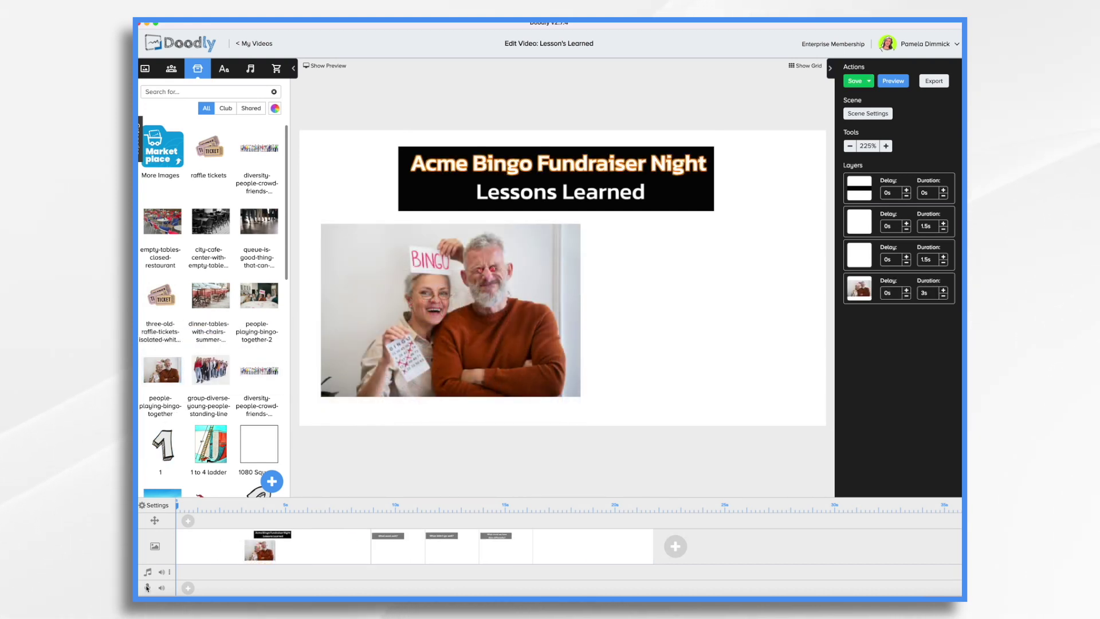
key("super+s")
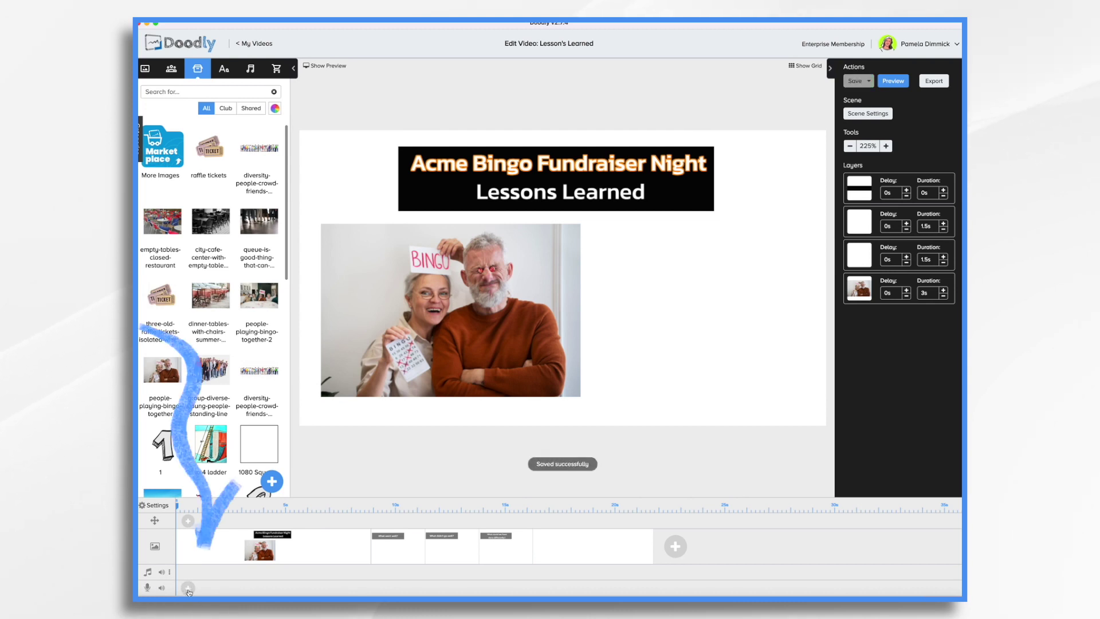
Record a voiceover about 14 seconds long from the start of the timeline.
left_click(188, 588)
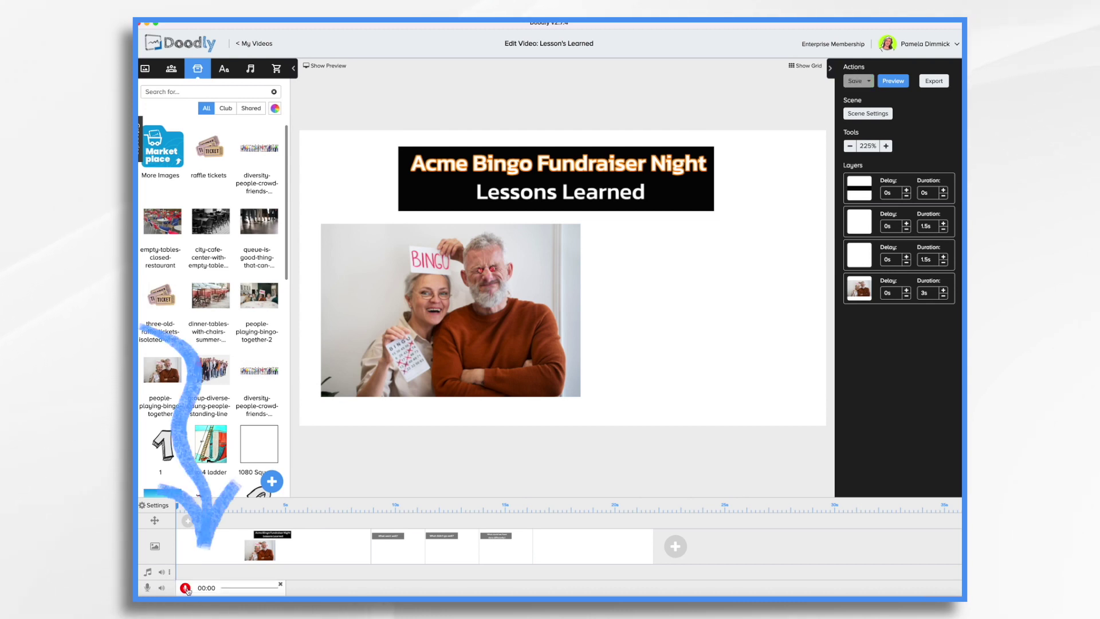
left_click(186, 588)
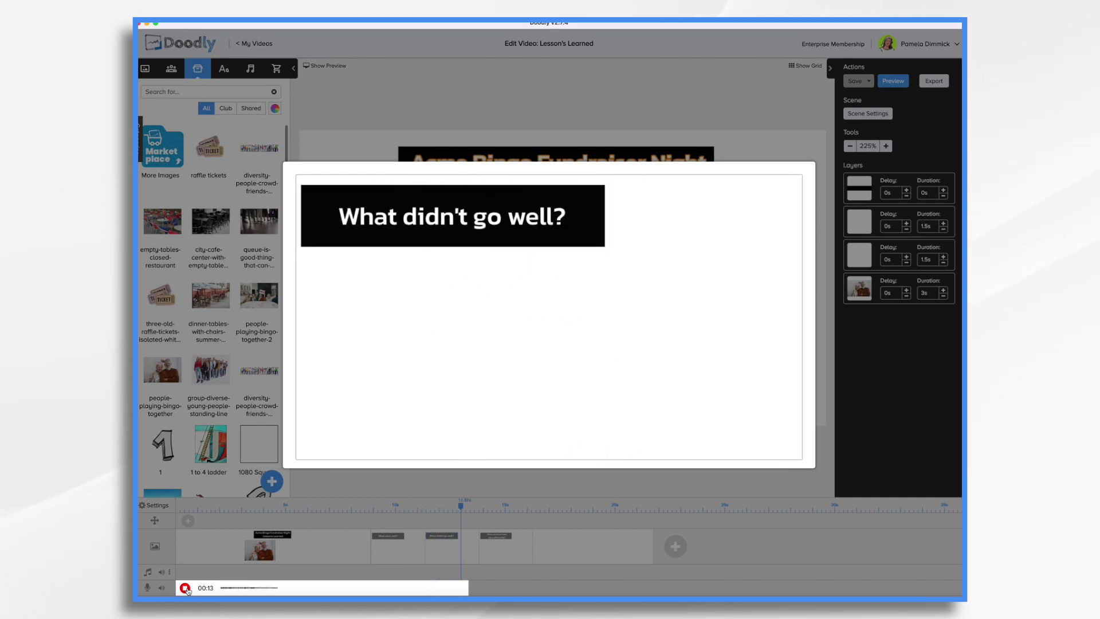
left_click(185, 588)
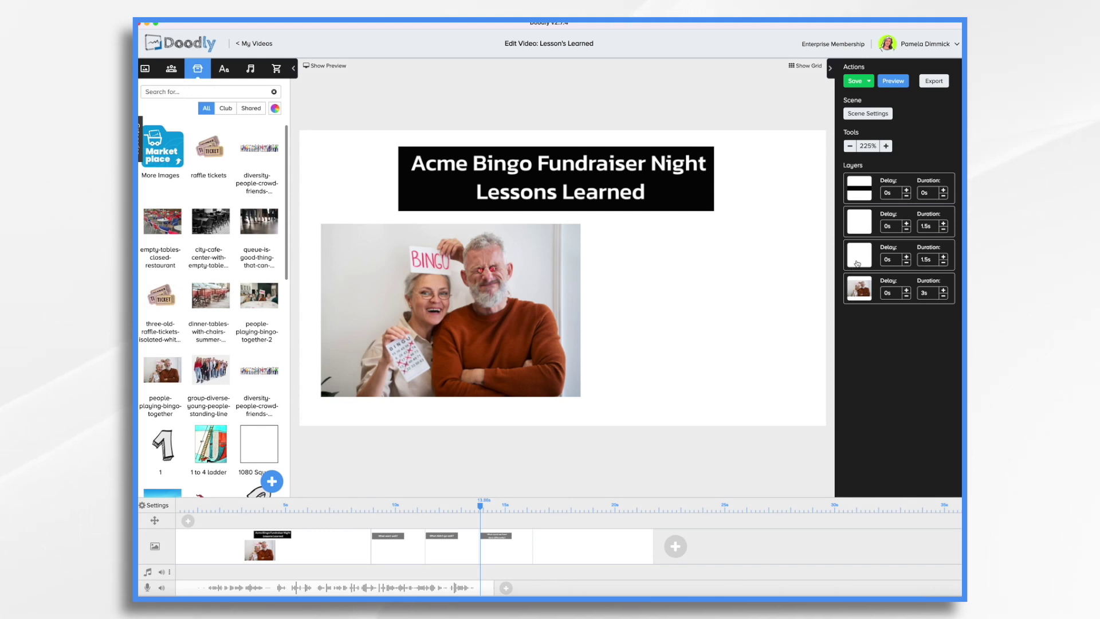
Set the bingo couple photo's reveal mode to Fade and save the asset.
left_click(856, 284)
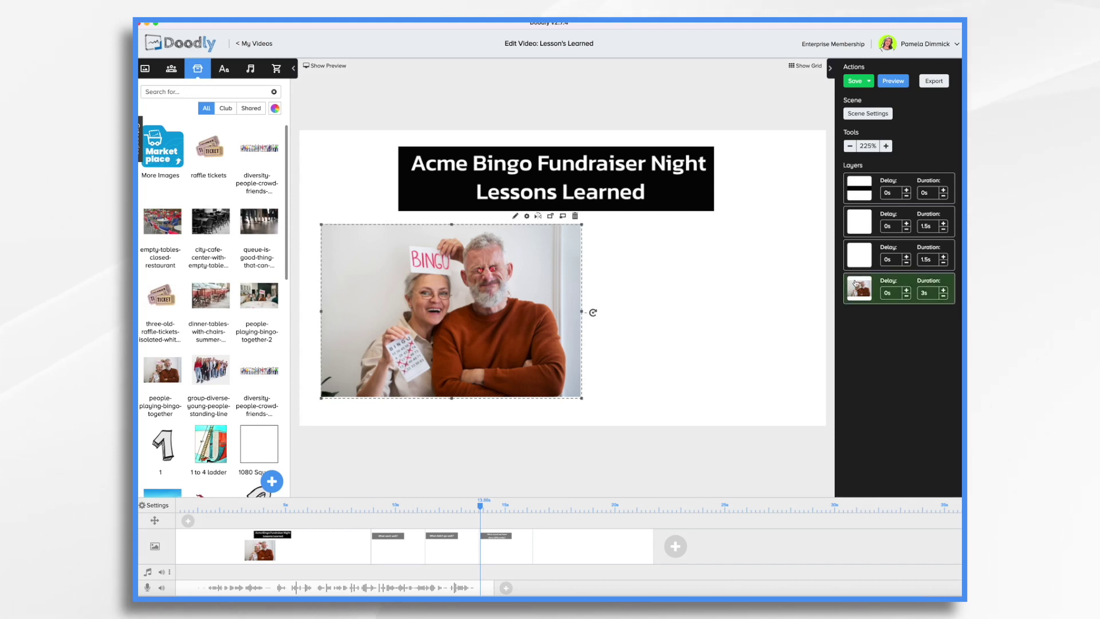
left_click(515, 217)
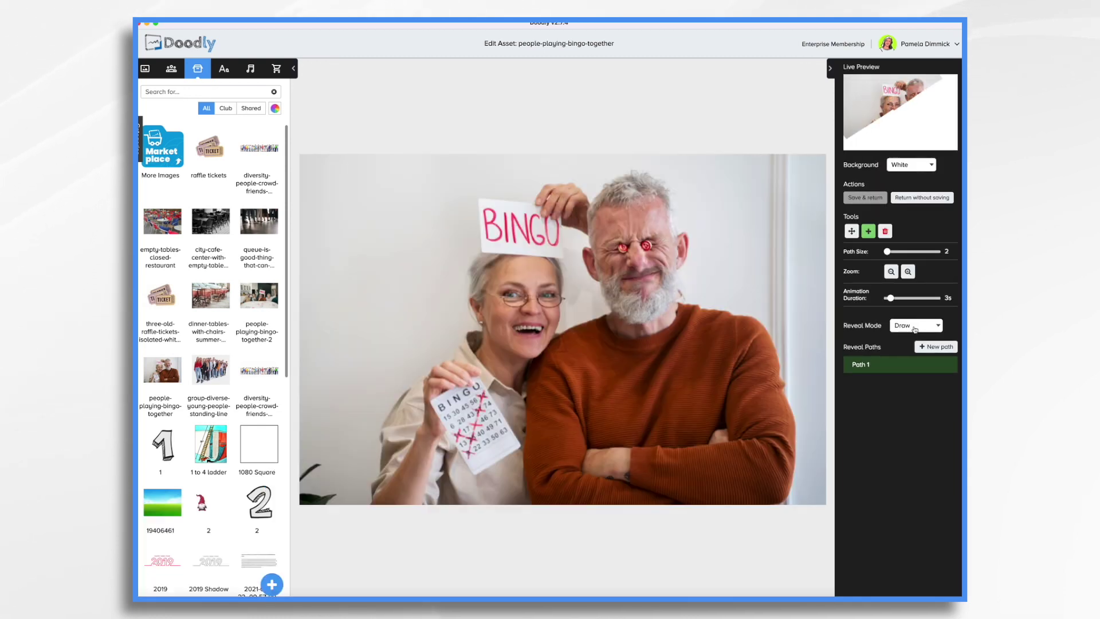
left_click(915, 328)
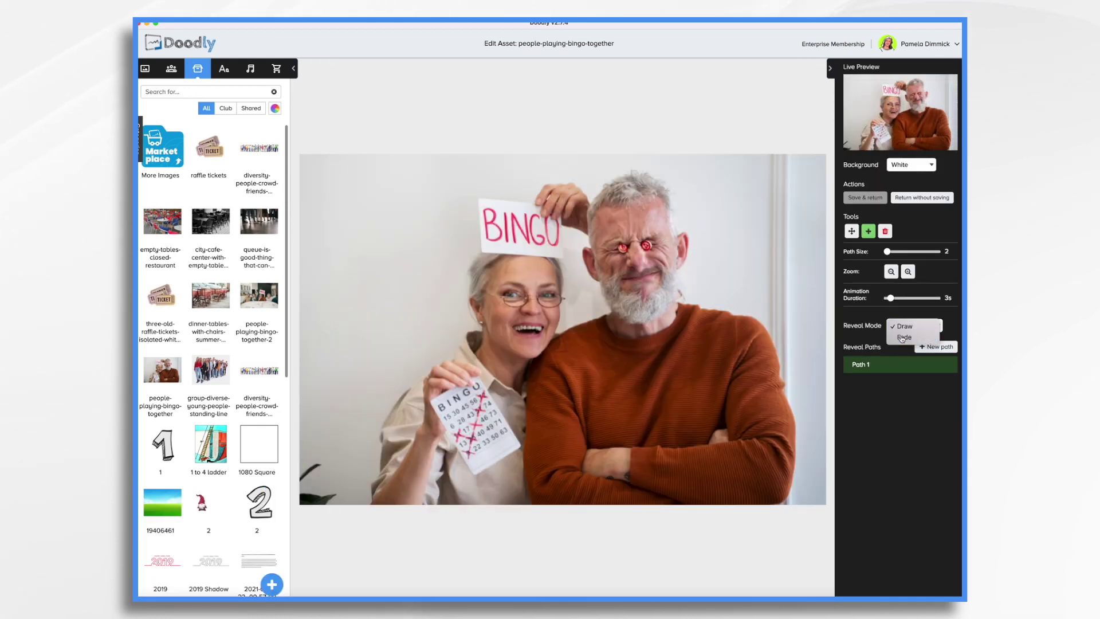
left_click(903, 338)
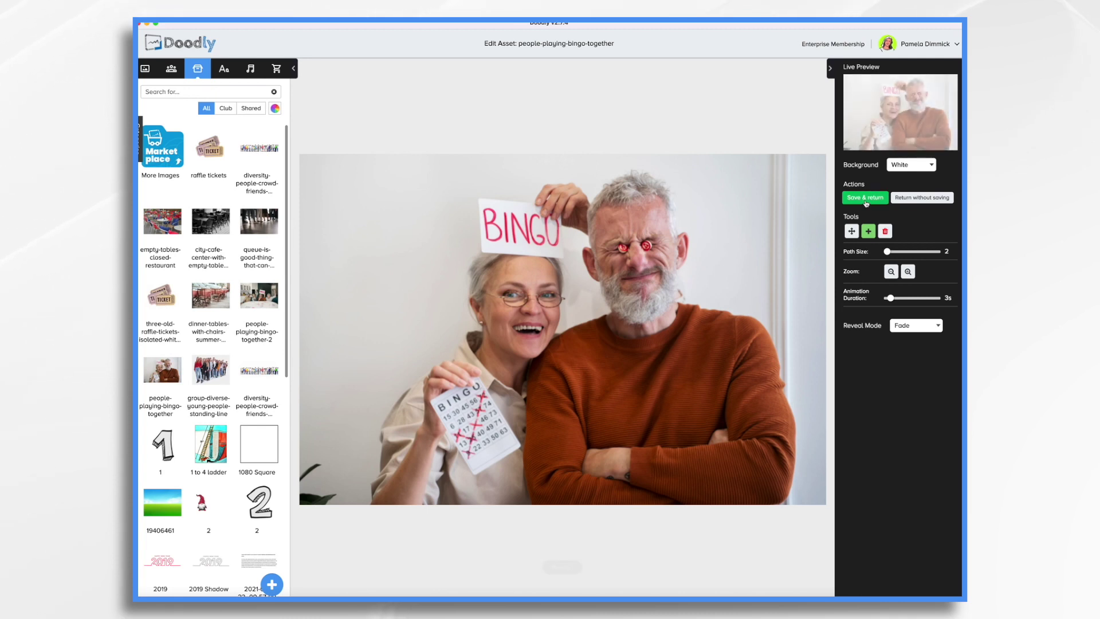
left_click(865, 198)
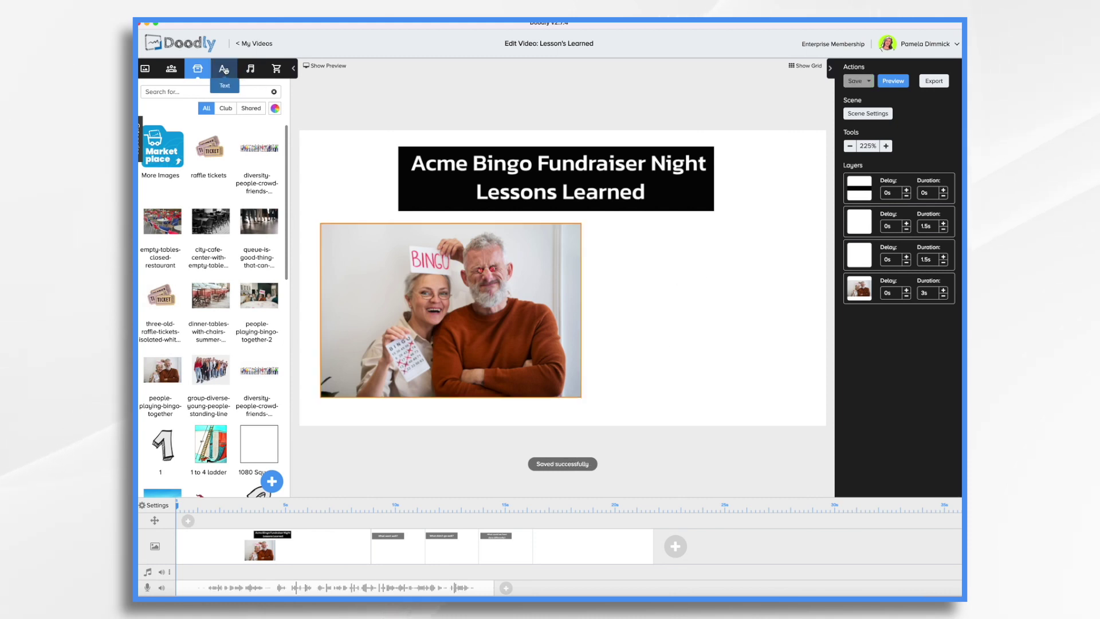
Add a Kanit Medium text reading "March 1, 2022" beside the upper part of the photo and enlarge it.
left_click(224, 69)
scroll(216, 300, "down", 10)
scroll(215, 300, "down", 15)
scroll(215, 300, "down", 10)
left_click_drag(209, 325, 671, 265)
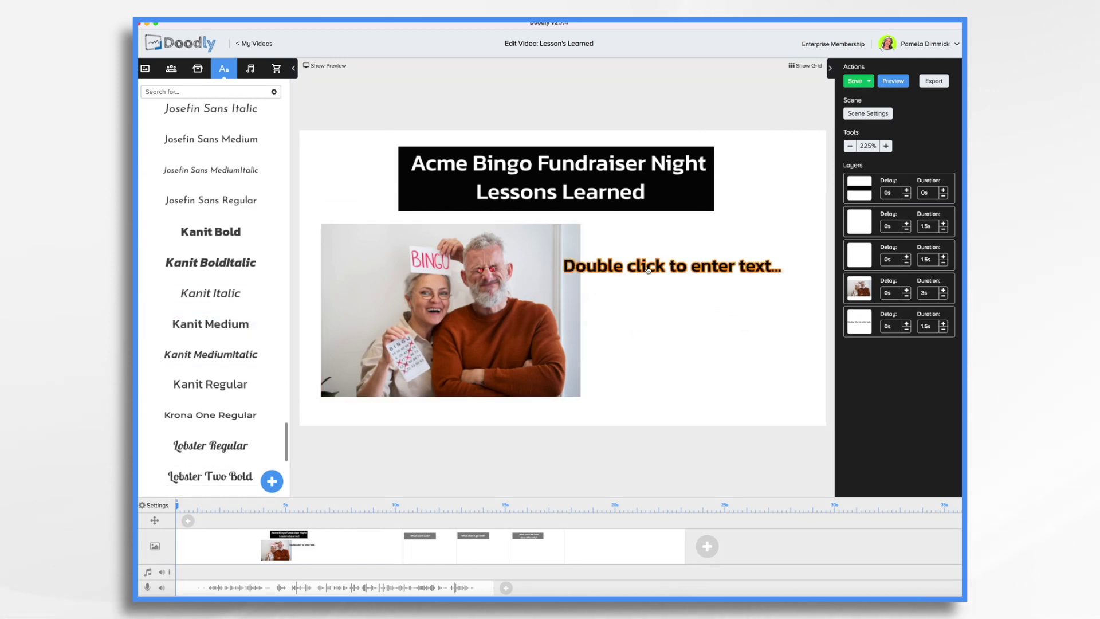
double_click(648, 269)
key("ctrl+a")
type("March")
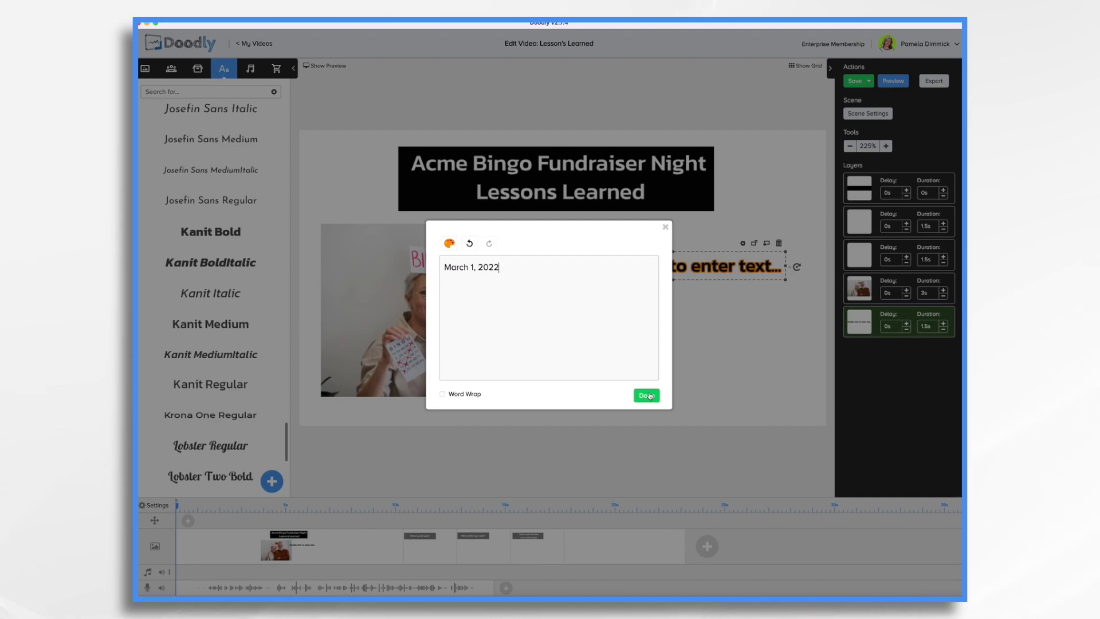
left_click(650, 396)
left_click_drag(774, 290, 774, 271)
Enter "Fundraiser for the local library" over two lines in the text below the date and position it beside the photo.
double_click(633, 303)
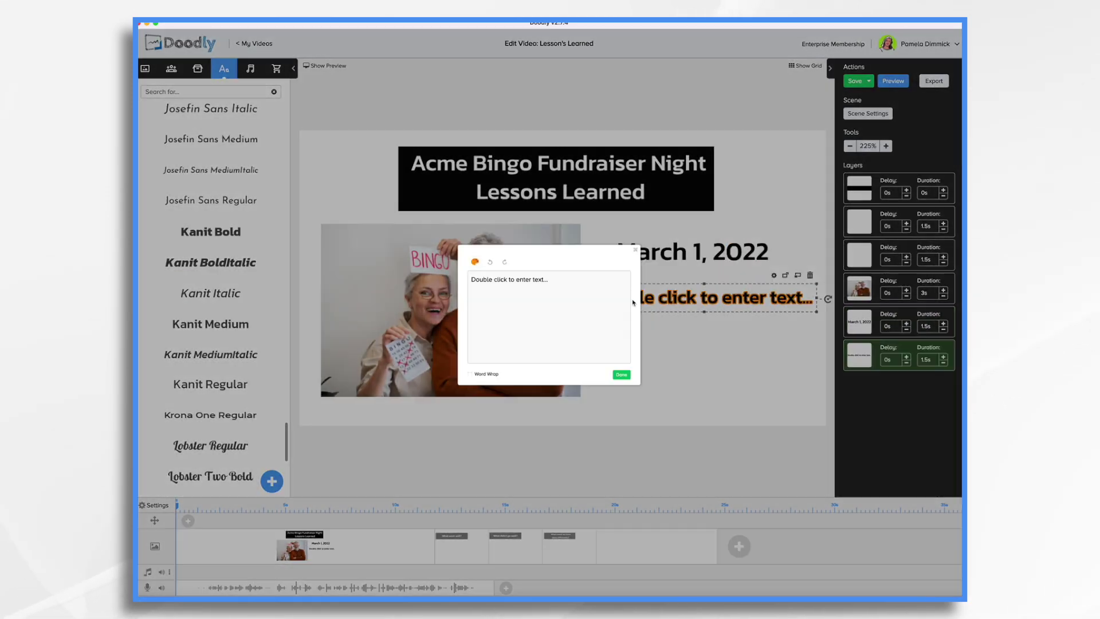
key("ctrl+a")
type("Fundraiser for the local library")
left_click(621, 374)
left_click_drag(729, 317, 787, 312)
Add a Kanit Medium text reading "Raised $10,580" below the fundraiser line.
left_click_drag(211, 324, 690, 359)
double_click(690, 359)
key("ctrl+a")
type("Ra")
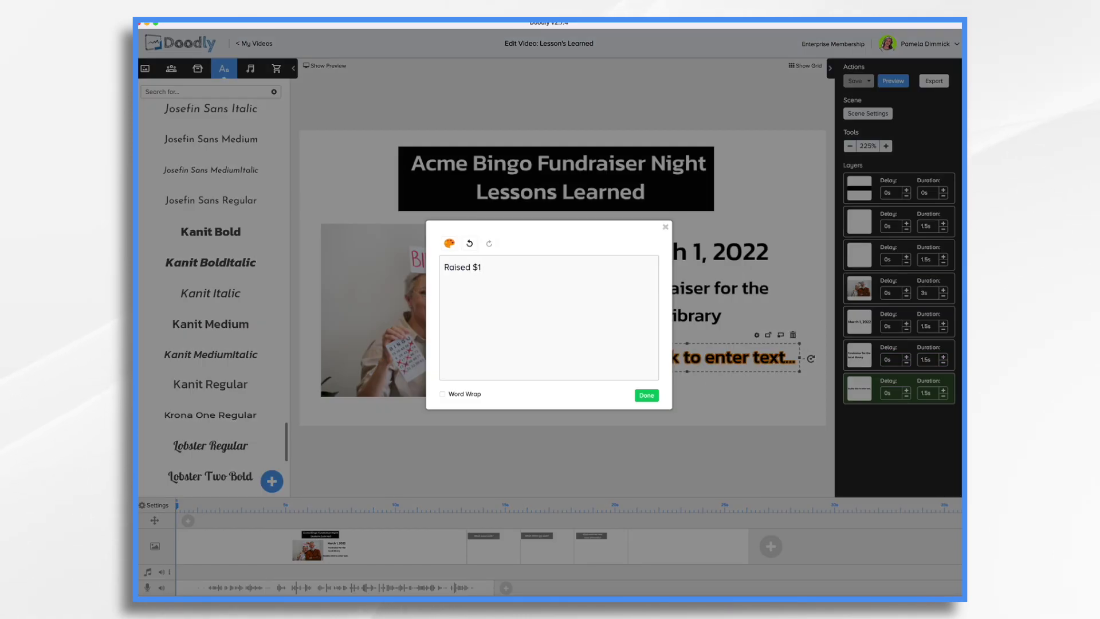
left_click(647, 395)
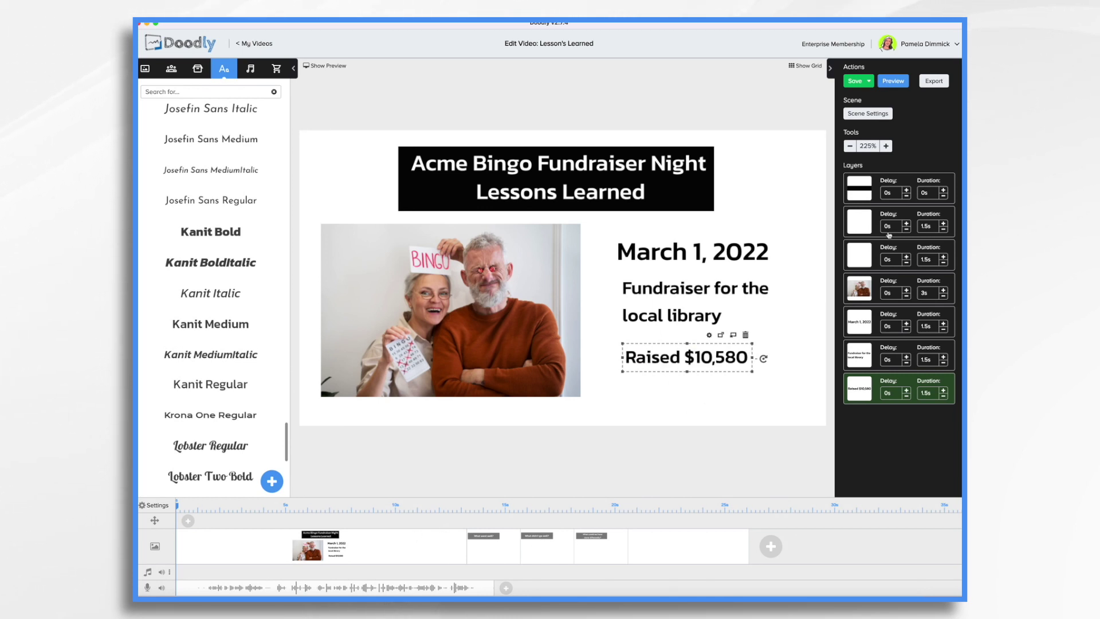
Set the title scene's extra time at the end to 4 seconds and apply the scene settings.
left_click(873, 117)
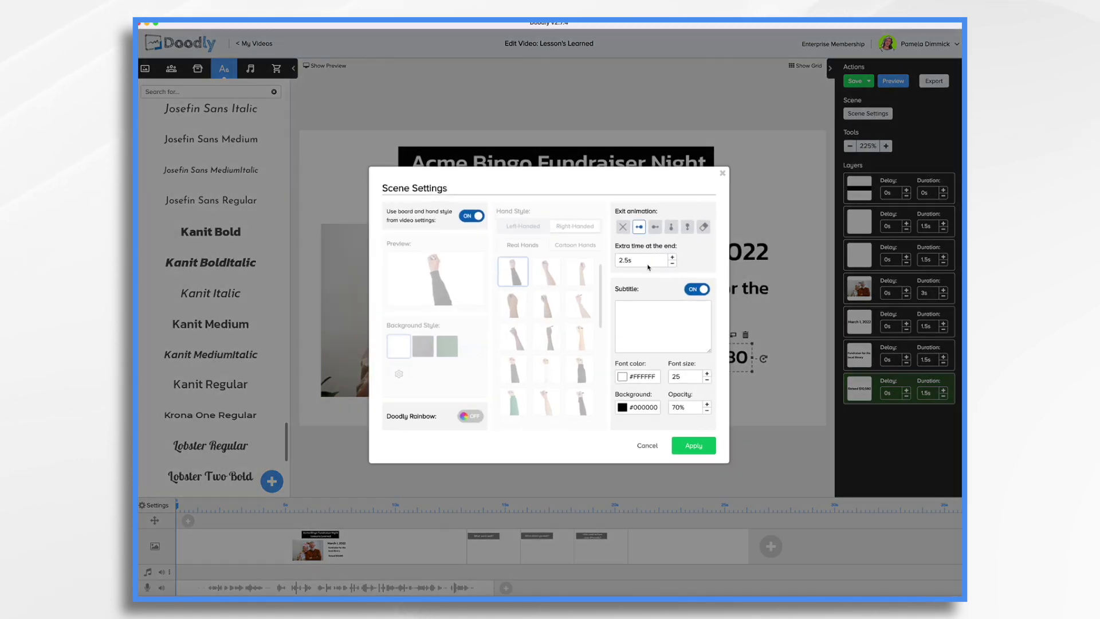
left_click(672, 257)
left_click(672, 257)
left_click(672, 256)
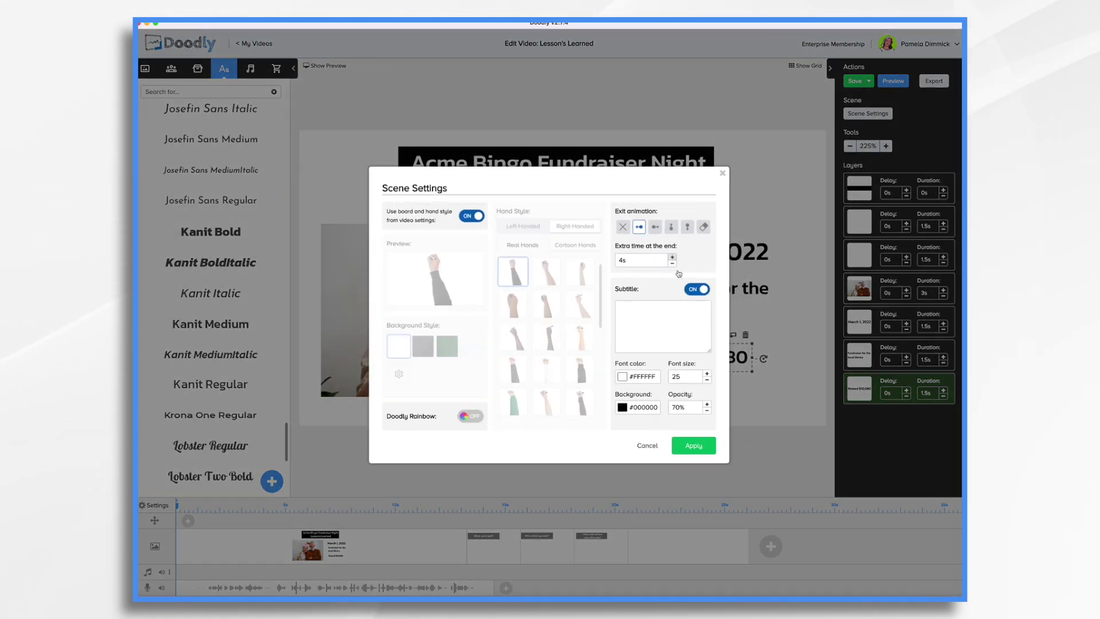
left_click(693, 445)
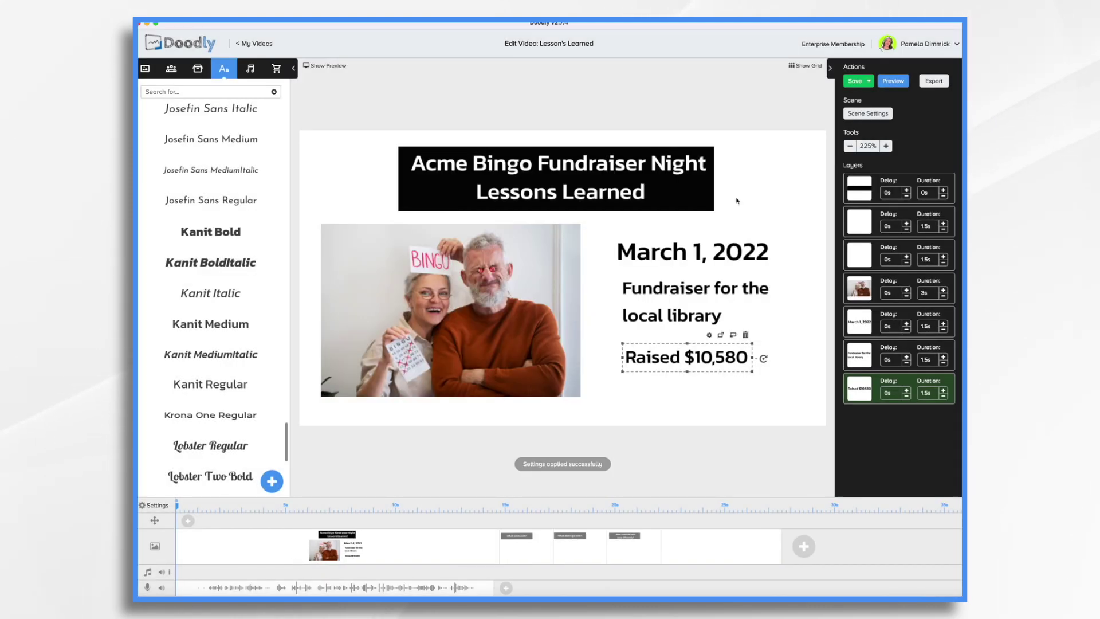
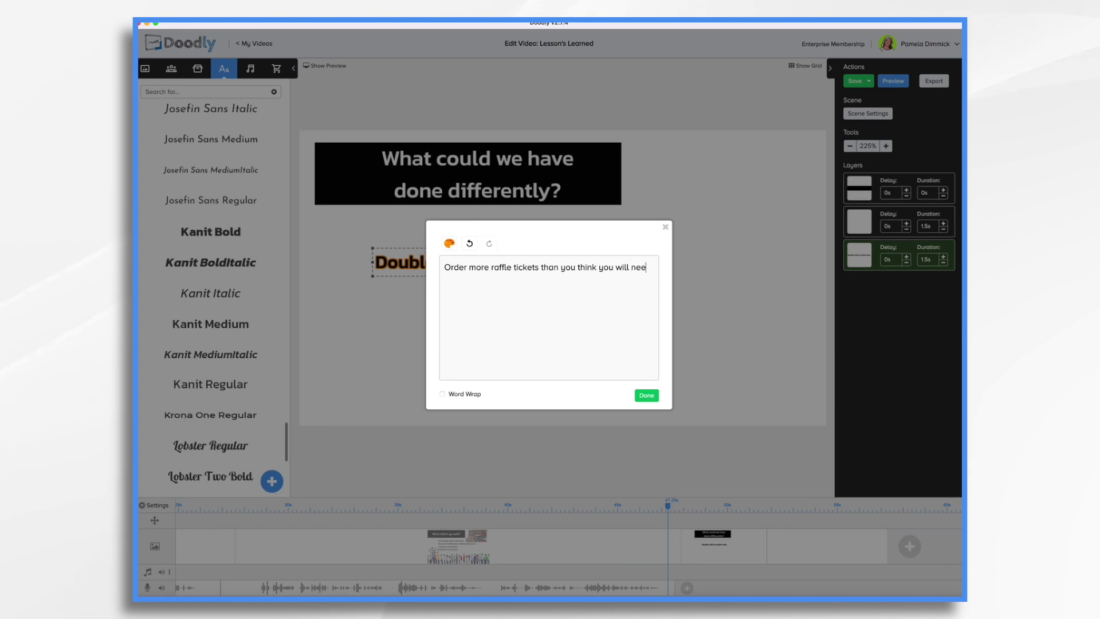
Complete the first text under the banner as "Order more raffle tickets than you think you will need. We had 1,000 and could easily have sold 2,000.".
type("could easil")
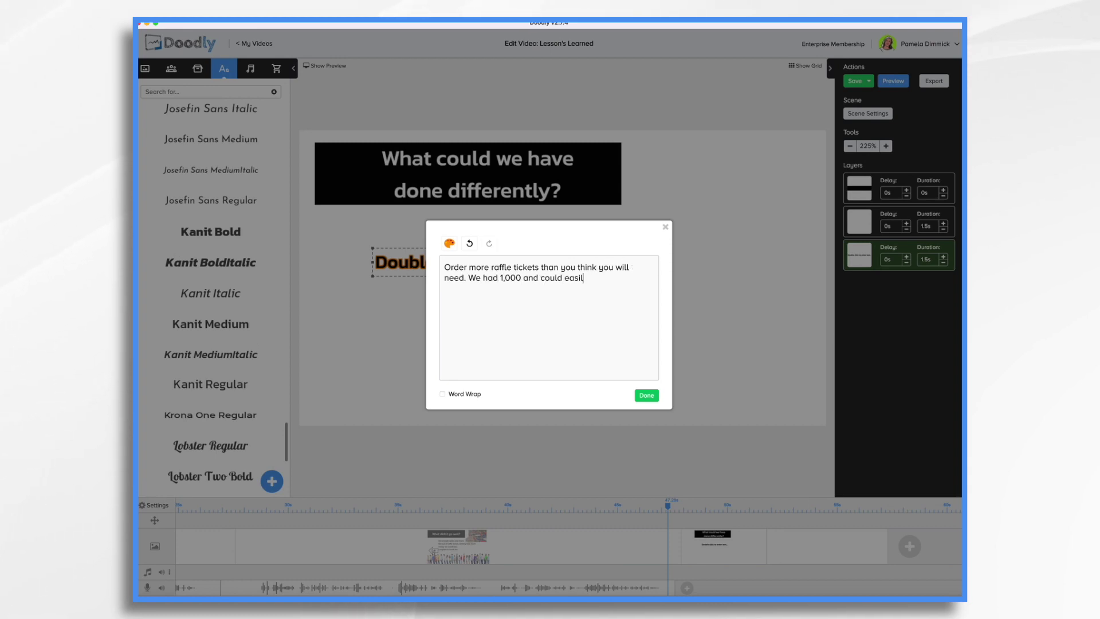
type("y have sold 2,000.")
left_click(646, 396)
Add a Kanit Medium text reading "Rent 10 additional tables and 50 additional chairs" below the raffle tickets text.
left_click(211, 324)
double_click(404, 313)
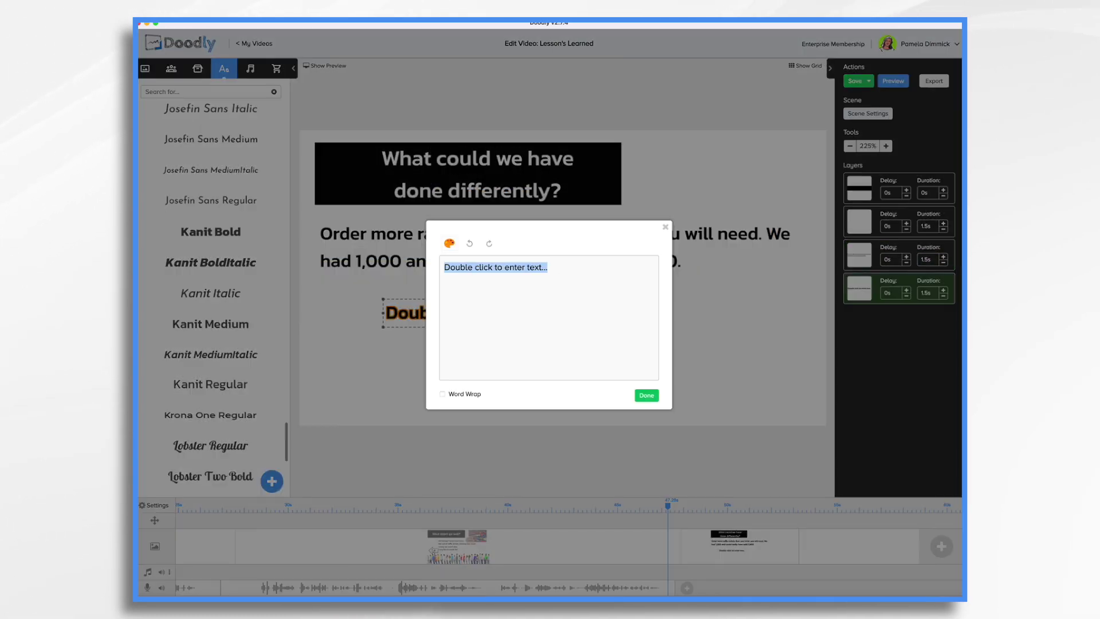
type("Rent additional ta")
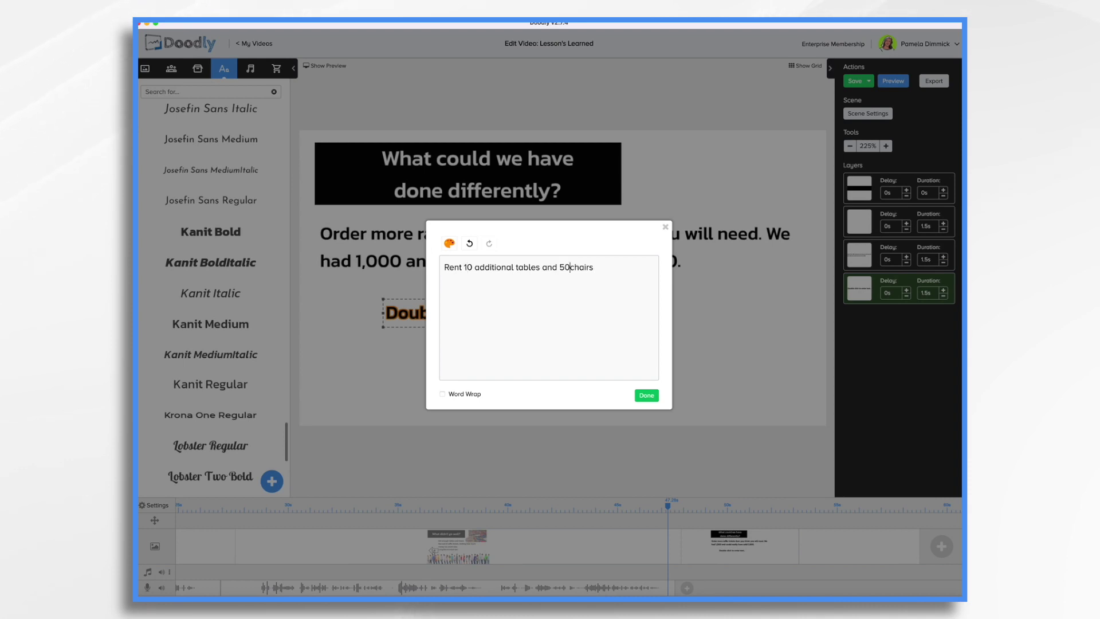
left_click(646, 396)
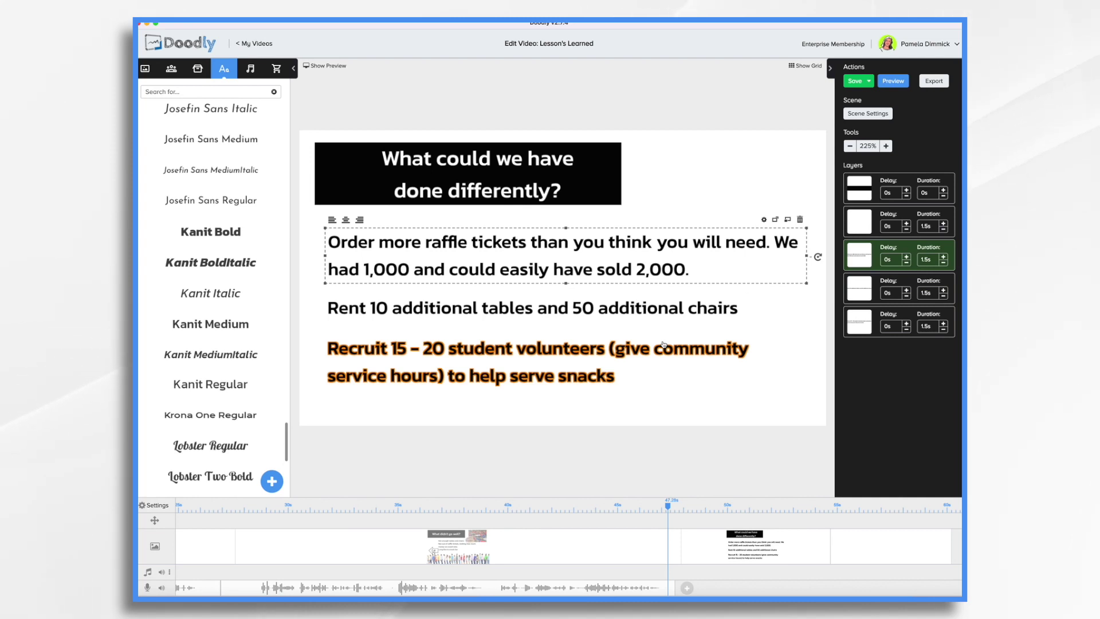
left_click(663, 344)
left_click(863, 245)
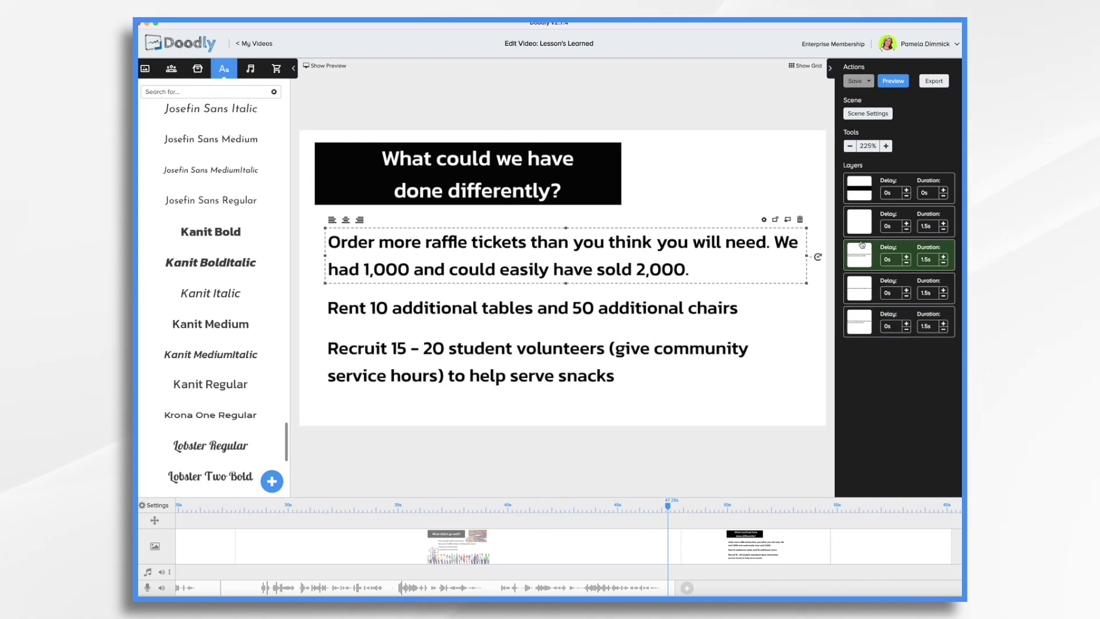
left_click(865, 289)
left_click(863, 315)
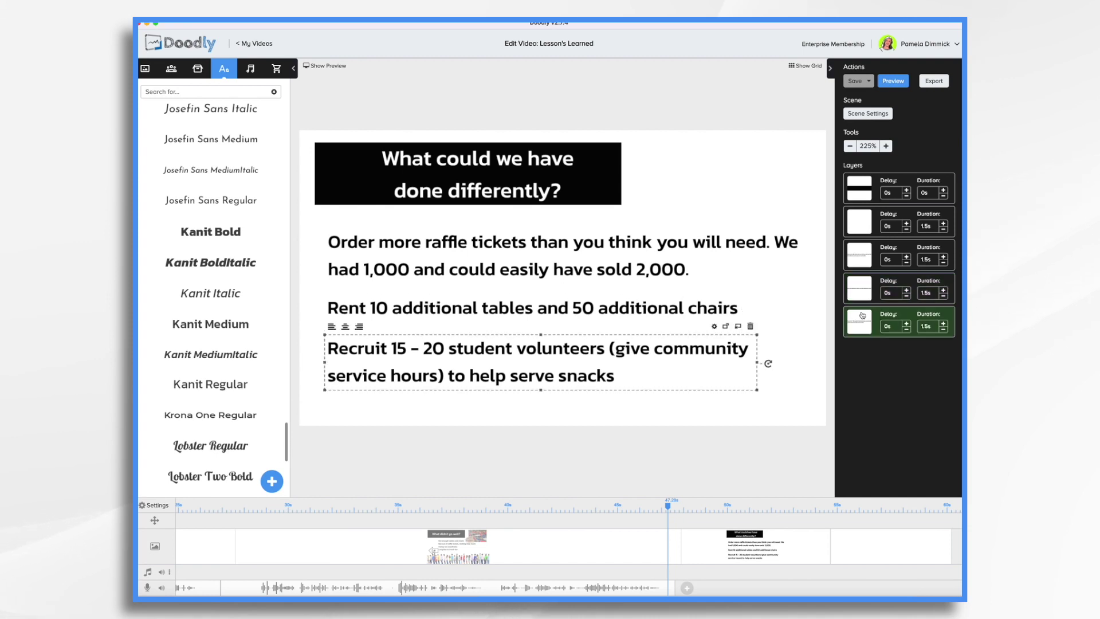
left_click(862, 261)
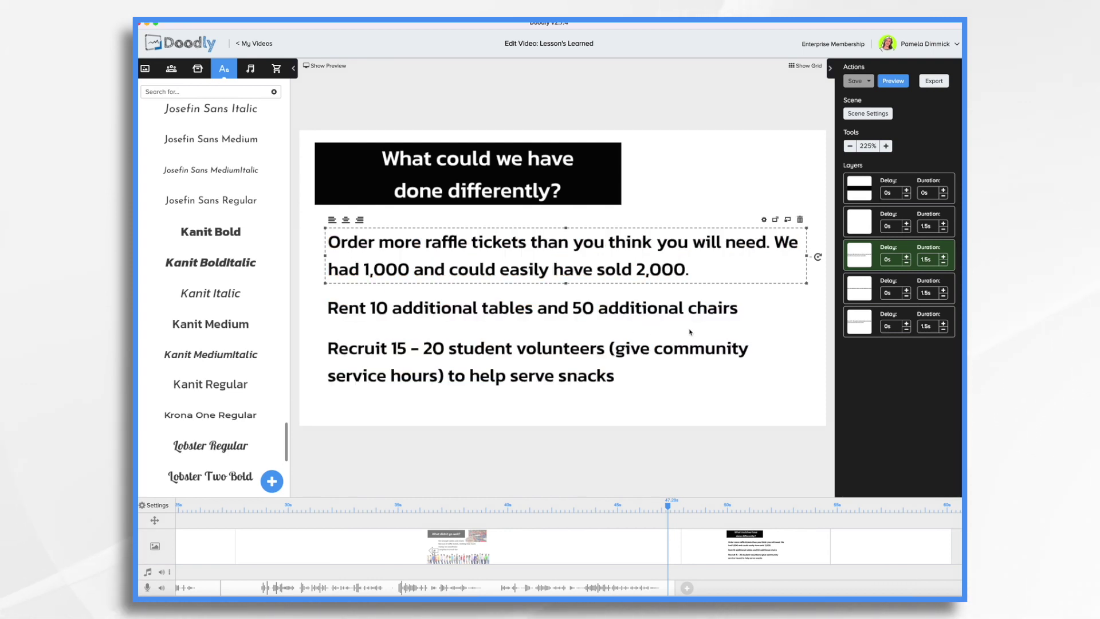
Add a closing period to both the additional tables and chairs text and the student volunteers text.
double_click(734, 312)
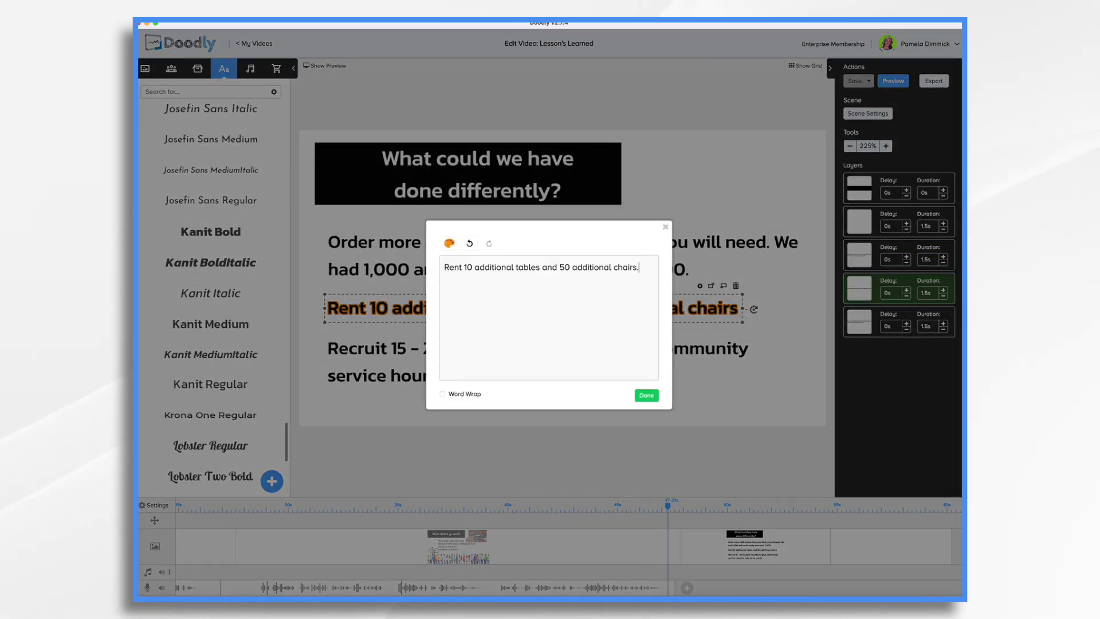
left_click(647, 396)
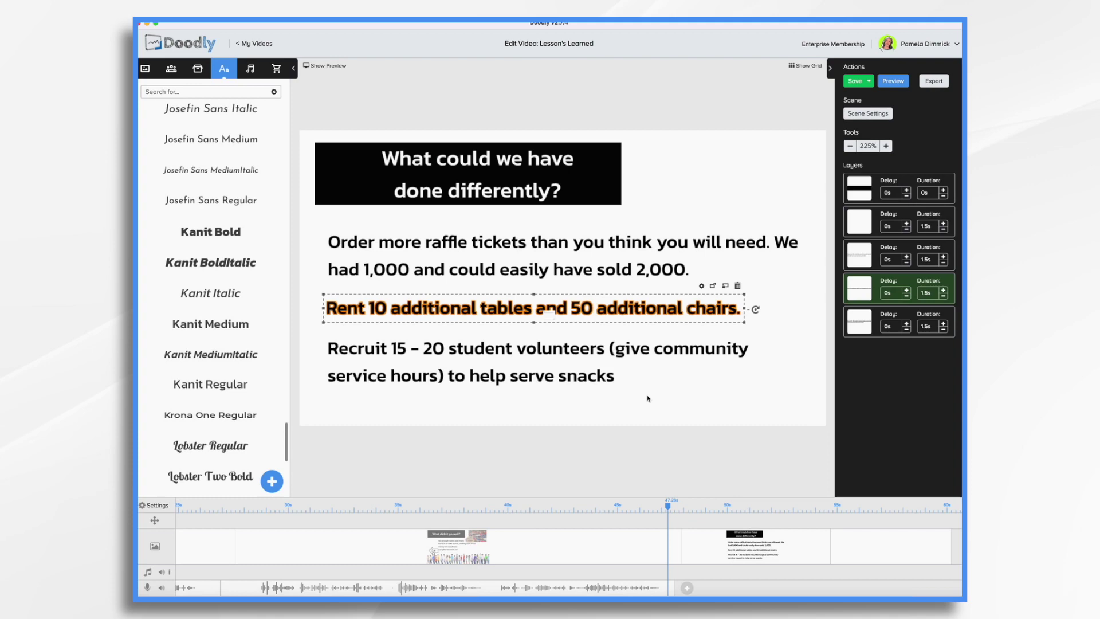
double_click(619, 380)
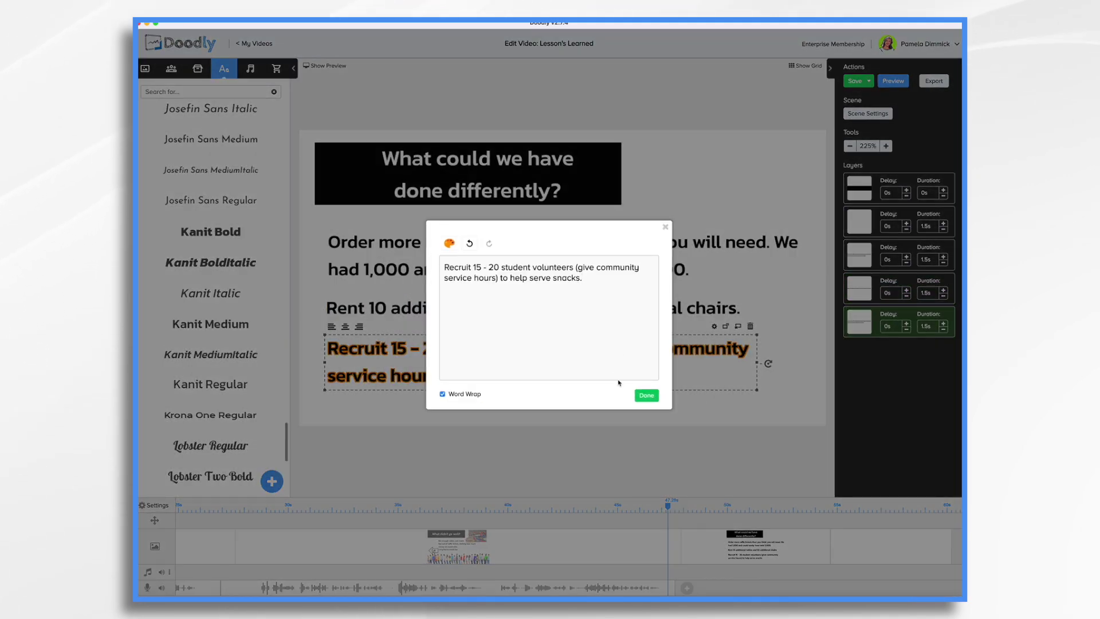
left_click(647, 396)
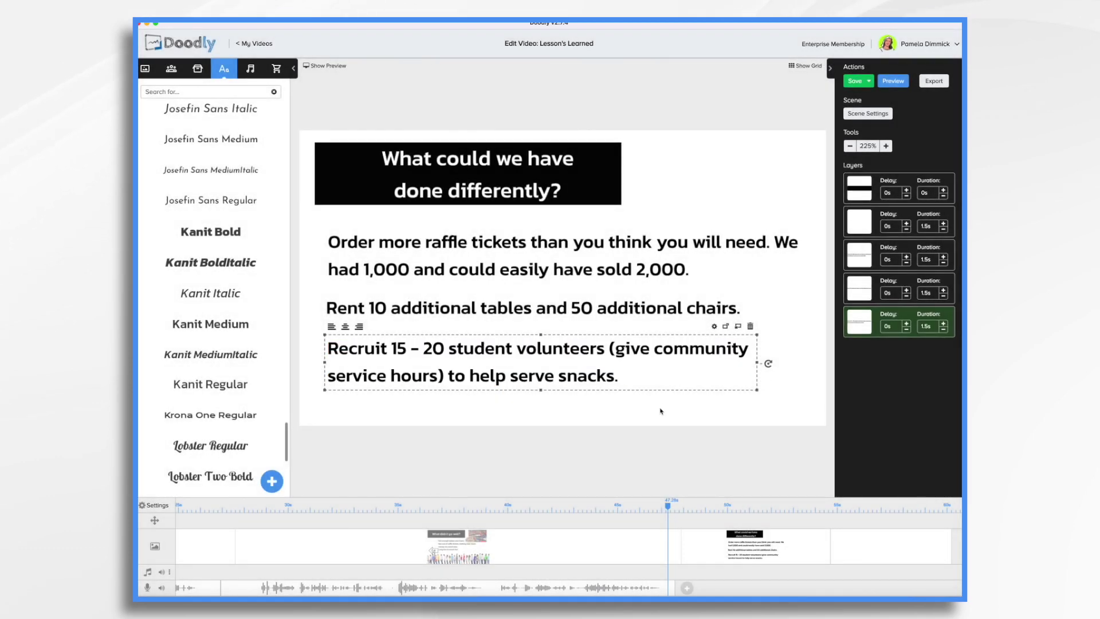
left_click(662, 411)
left_click(748, 380)
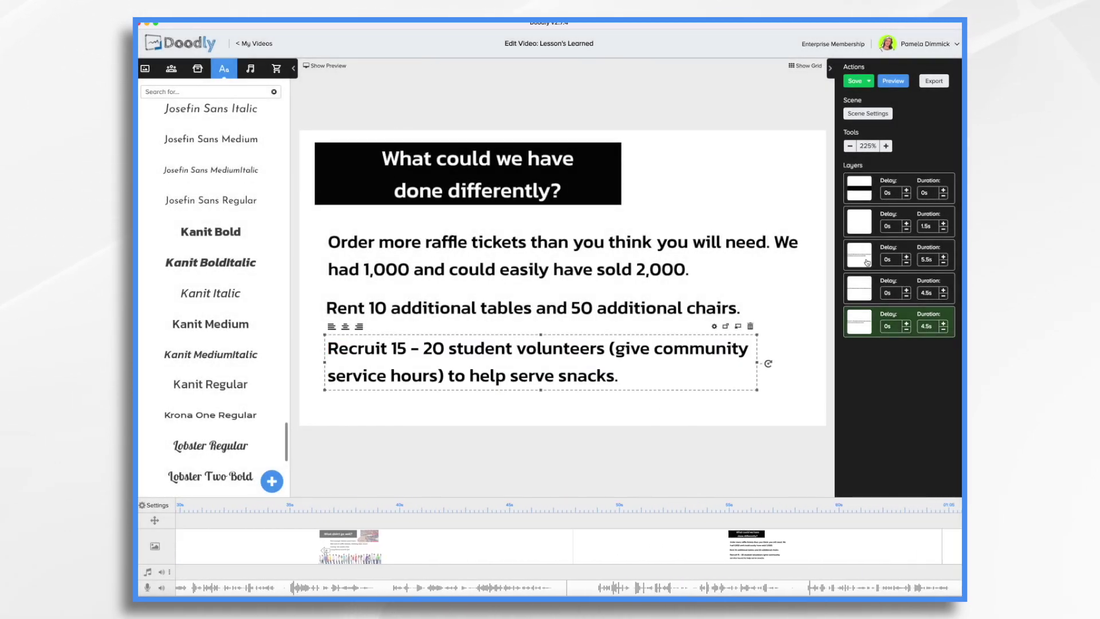
Set the raffle text's duration to 6.5 seconds and, after playing the preview, the tables and chairs text's delay to 3 seconds.
left_click(943, 257)
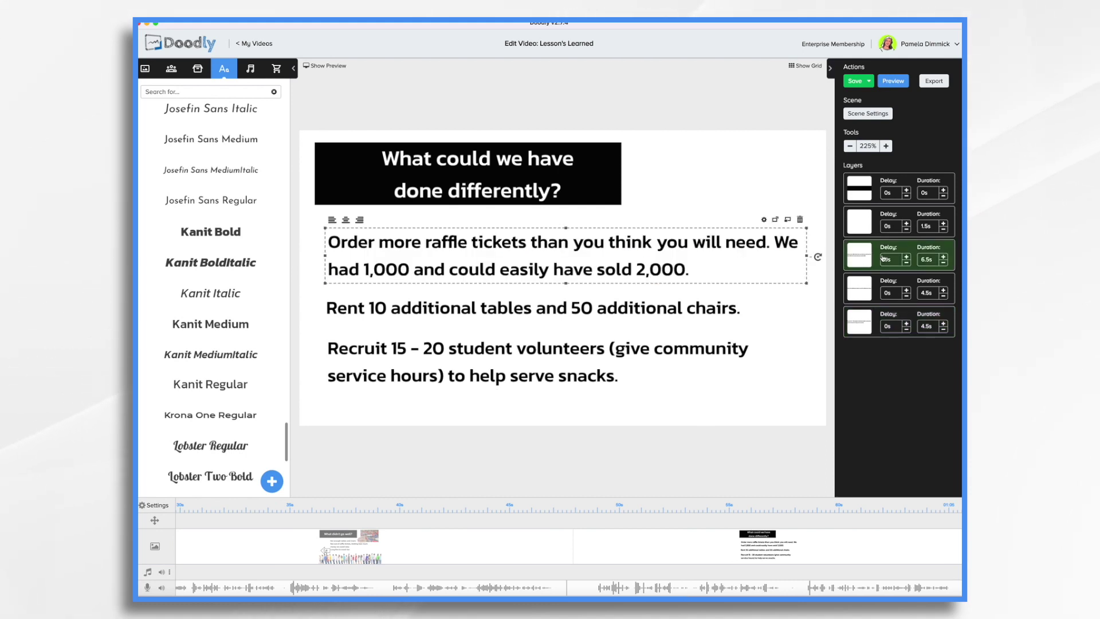
left_click(330, 67)
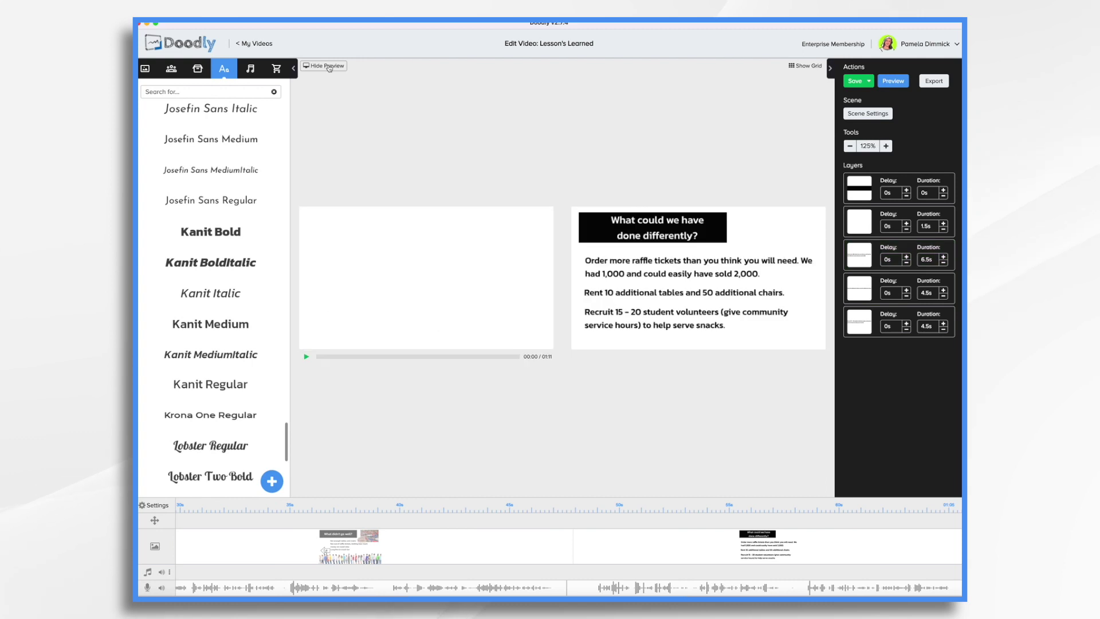
left_click(307, 357)
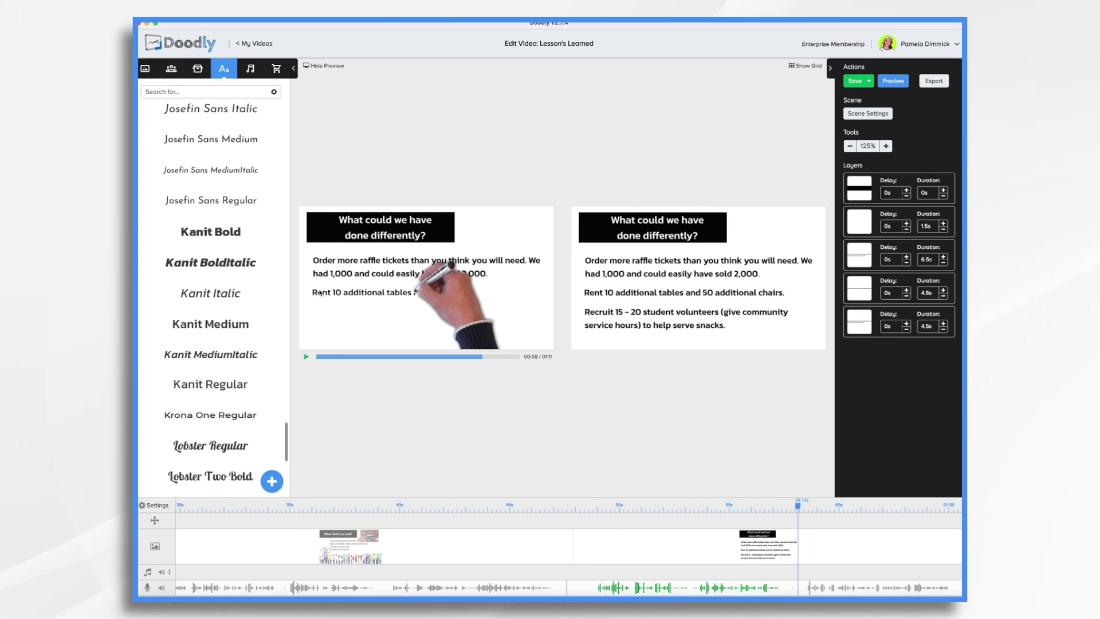
left_click(906, 293)
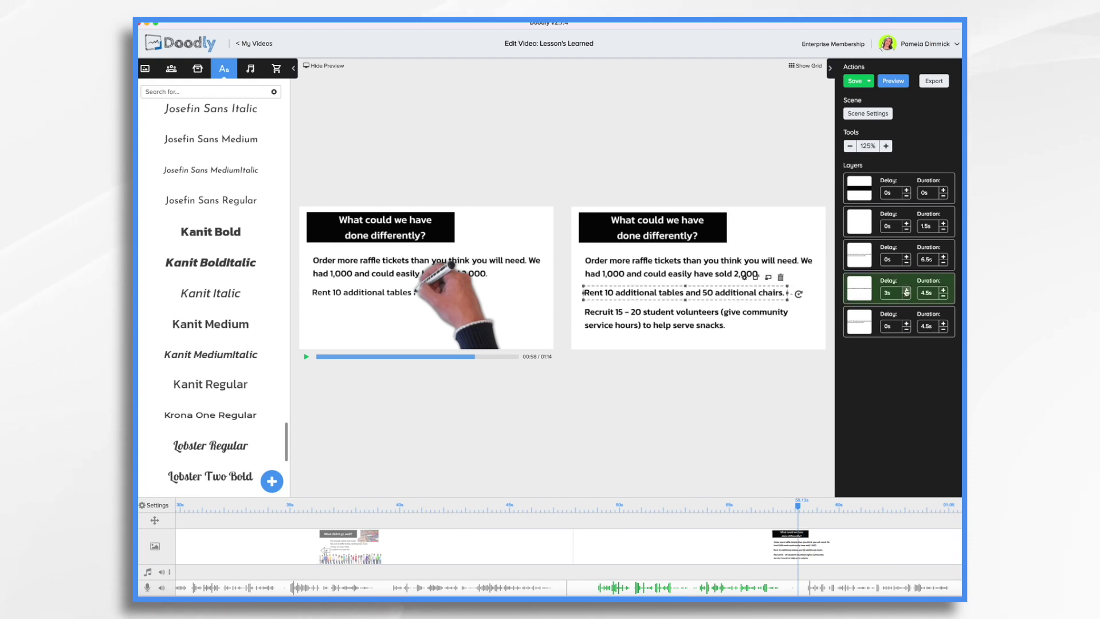
Continue playing the preview against the voiceover and set the student volunteers text's delay to 4.5 seconds.
left_click(306, 356)
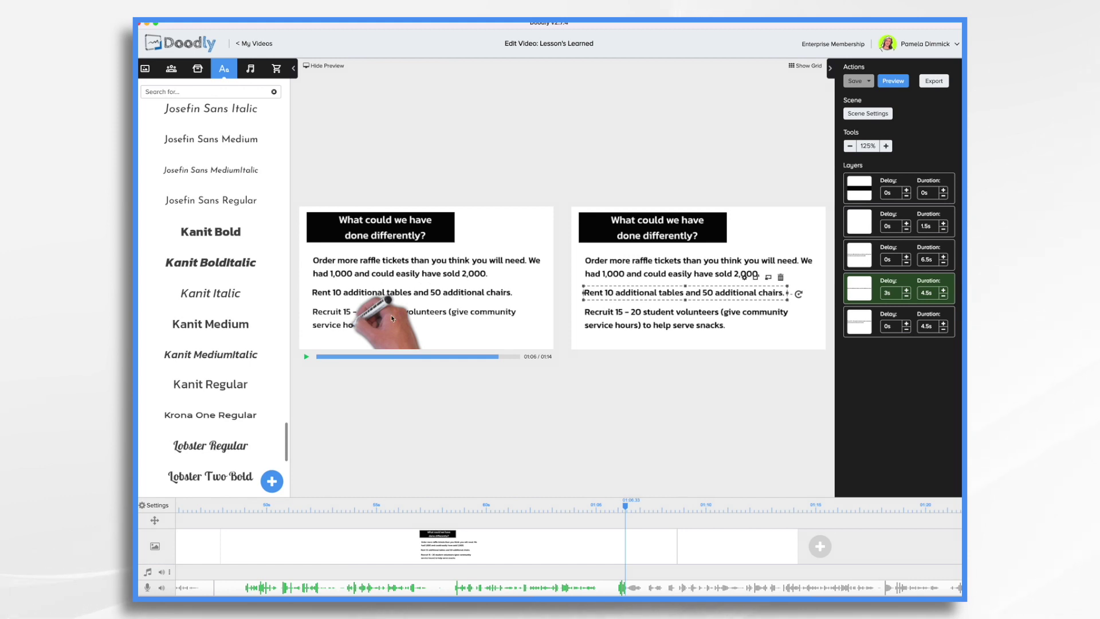
left_click(907, 324)
left_click(907, 324)
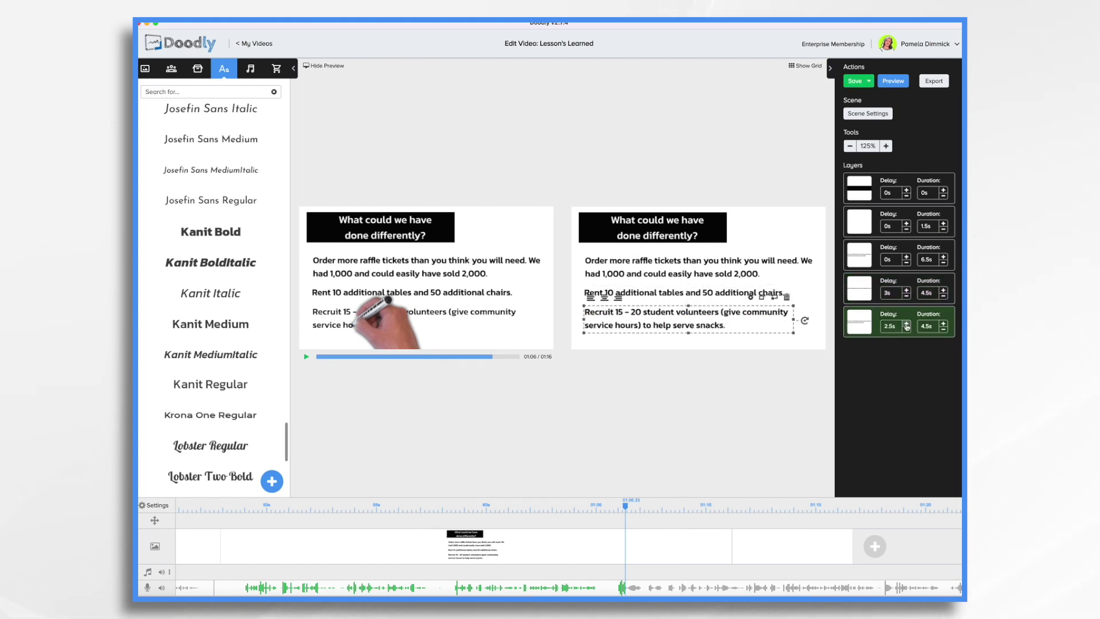
left_click(907, 325)
left_click(907, 324)
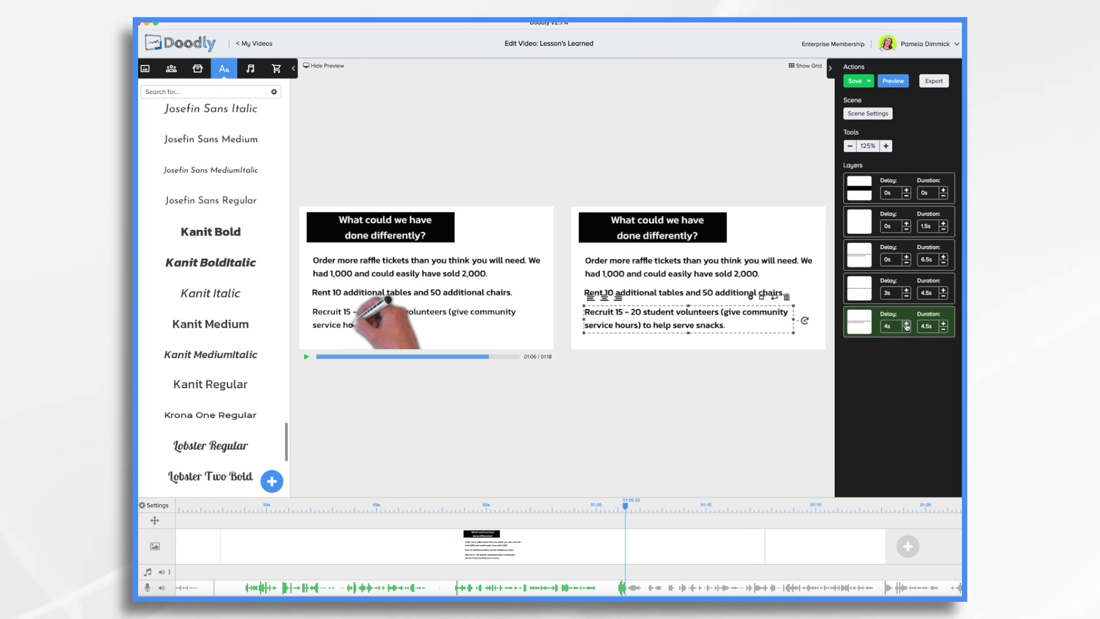
left_click(907, 324)
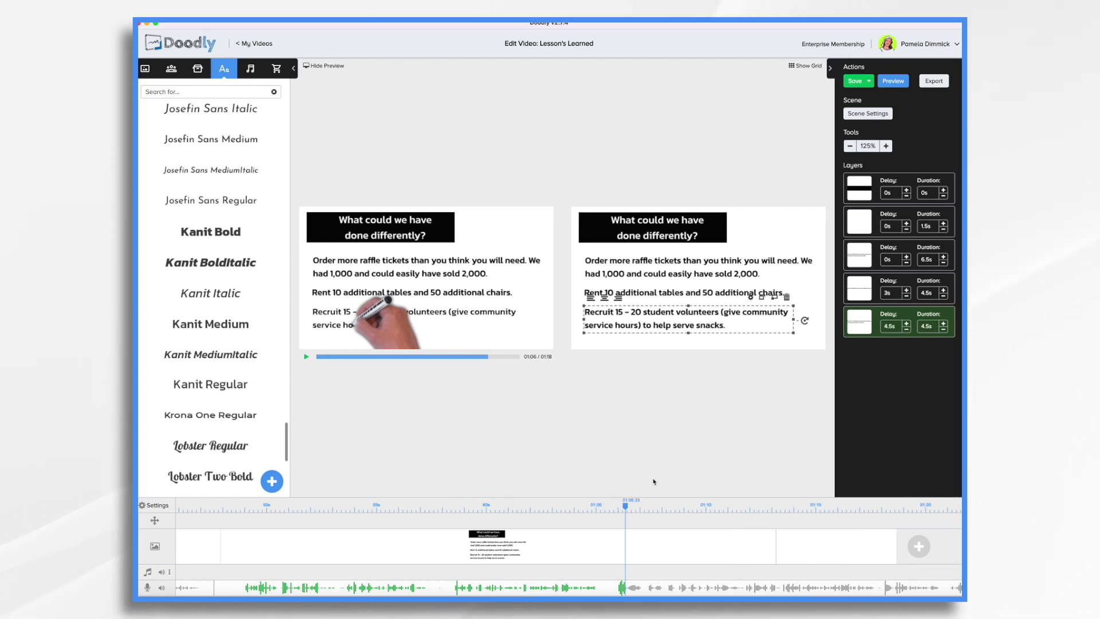
Replay the end of the "What could we have done differently?" scene and set its extra time at the end to 17 seconds.
left_click_drag(625, 506, 574, 515)
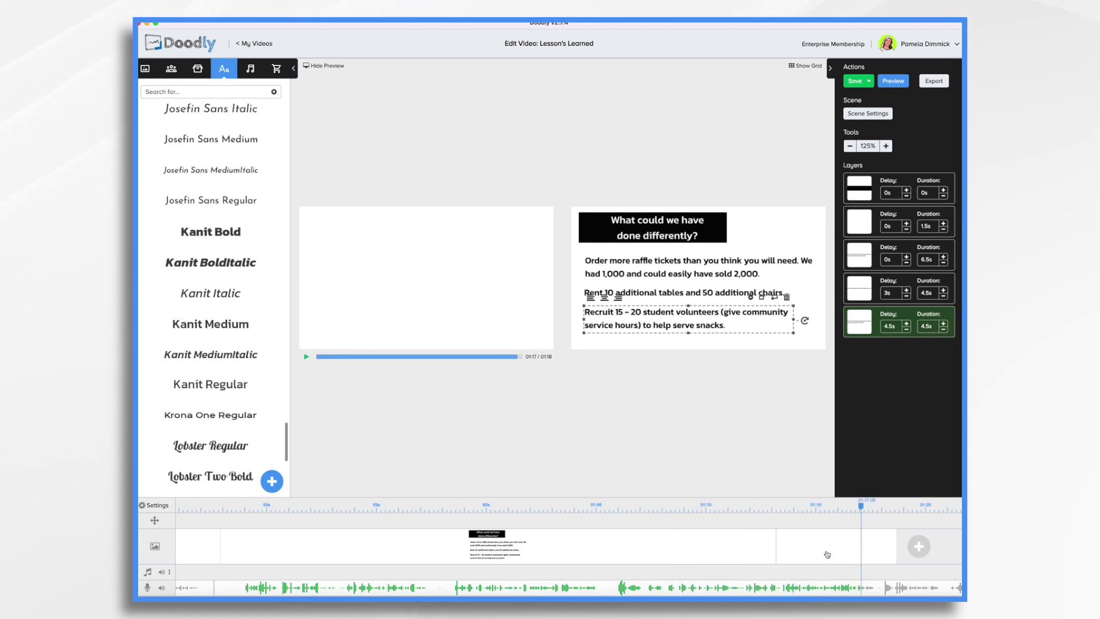
left_click_drag(828, 554, 558, 572)
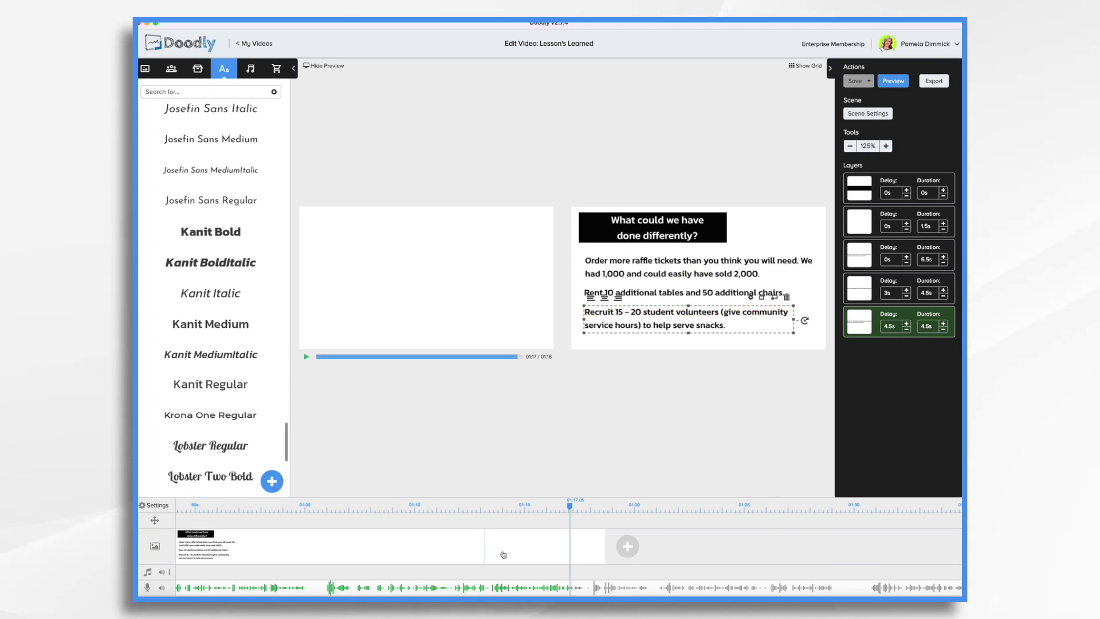
left_click(871, 114)
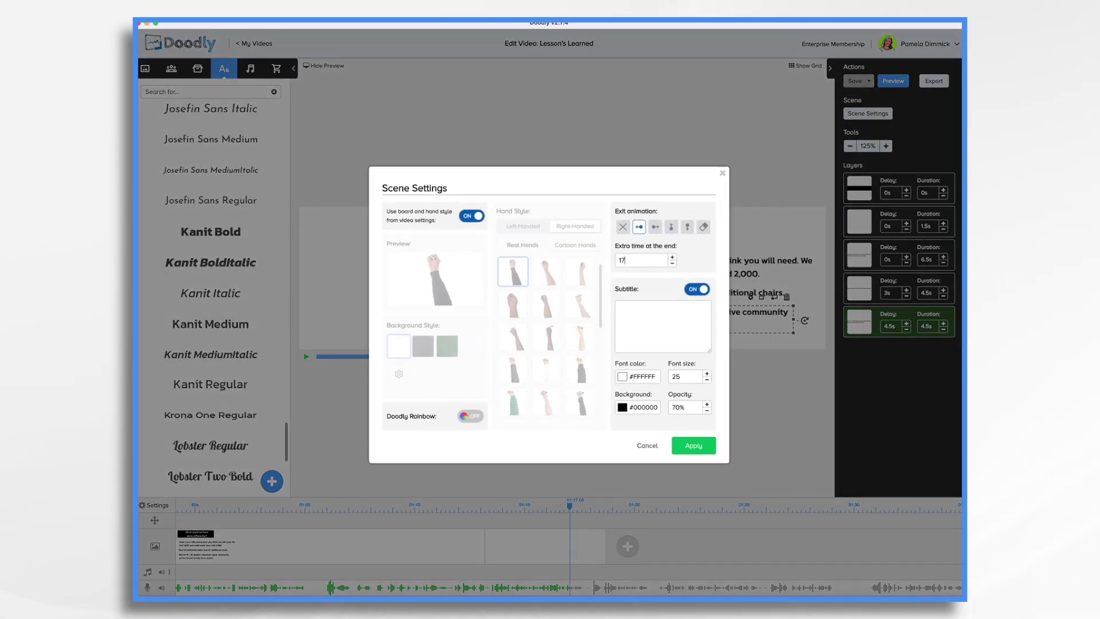
left_click(694, 446)
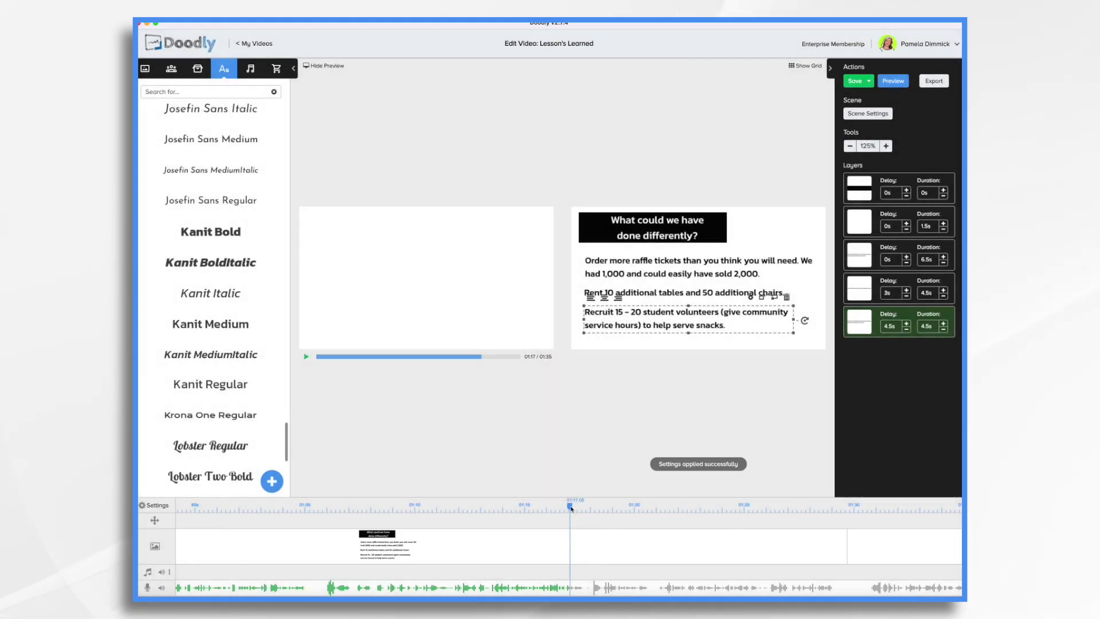
Check the end of the "What could we have done differently?" scene against the voiceover by moving the playhead and playing the preview.
left_click_drag(570, 507, 624, 509)
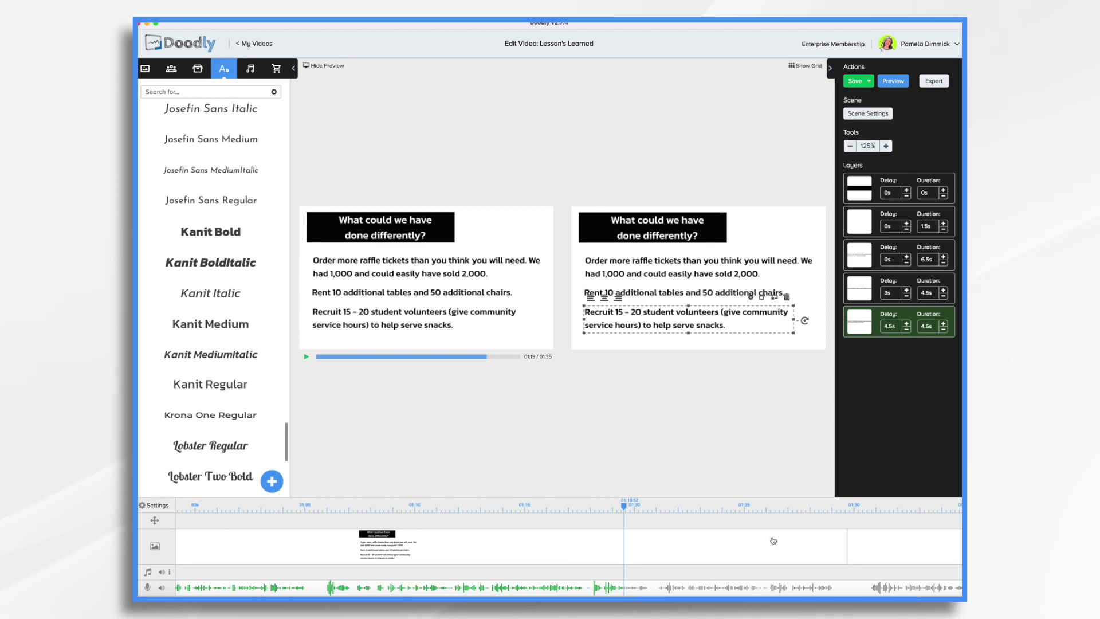
scroll(773, 541, "right", 5)
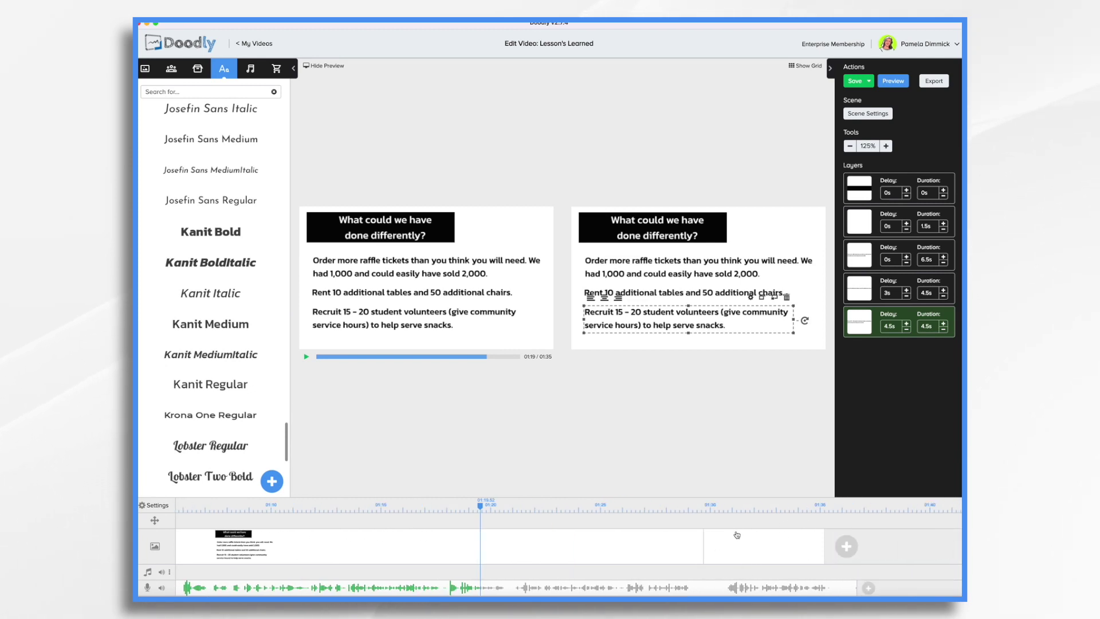
left_click(715, 507)
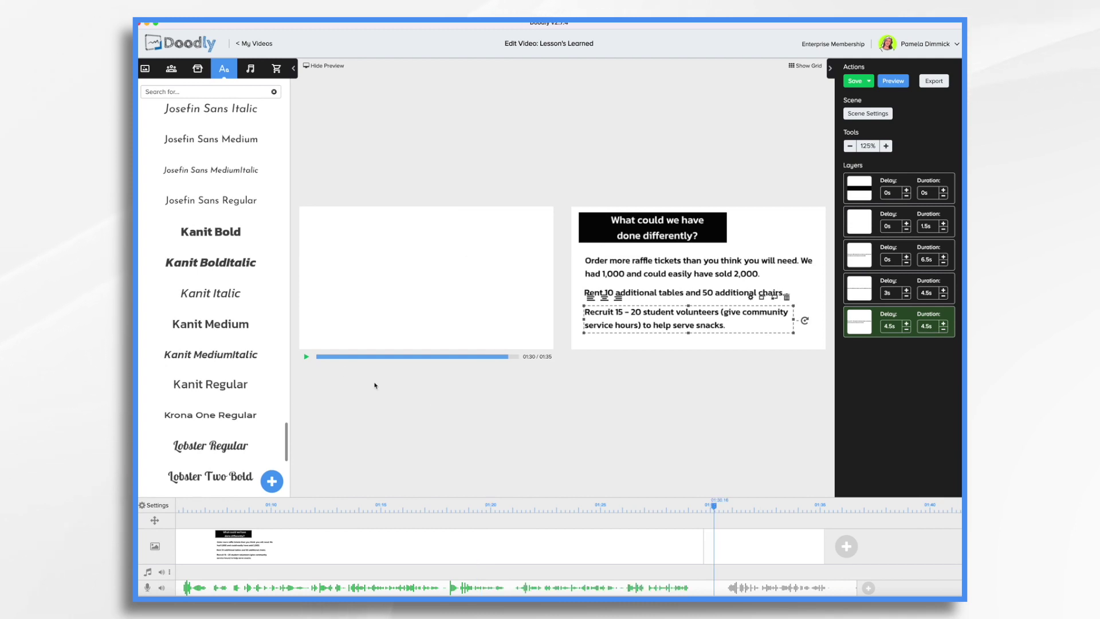
left_click(307, 358)
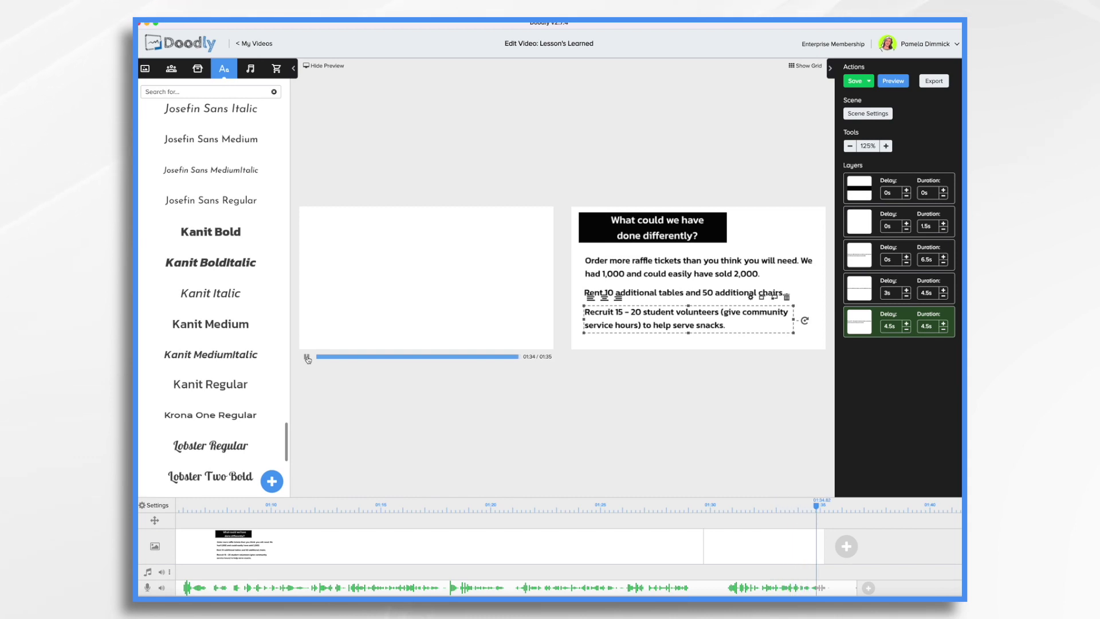
left_click(307, 357)
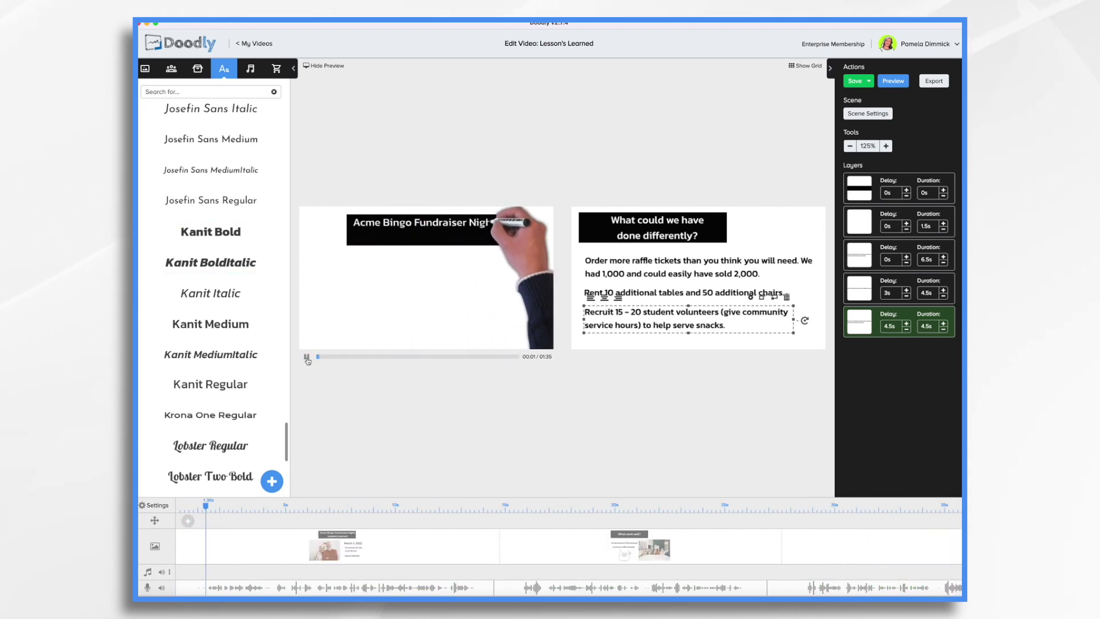
Open the empty final scene, add a Kanit Bold text reading "Good Luck!", then enlarge and center it.
scroll(767, 521, "right", 10)
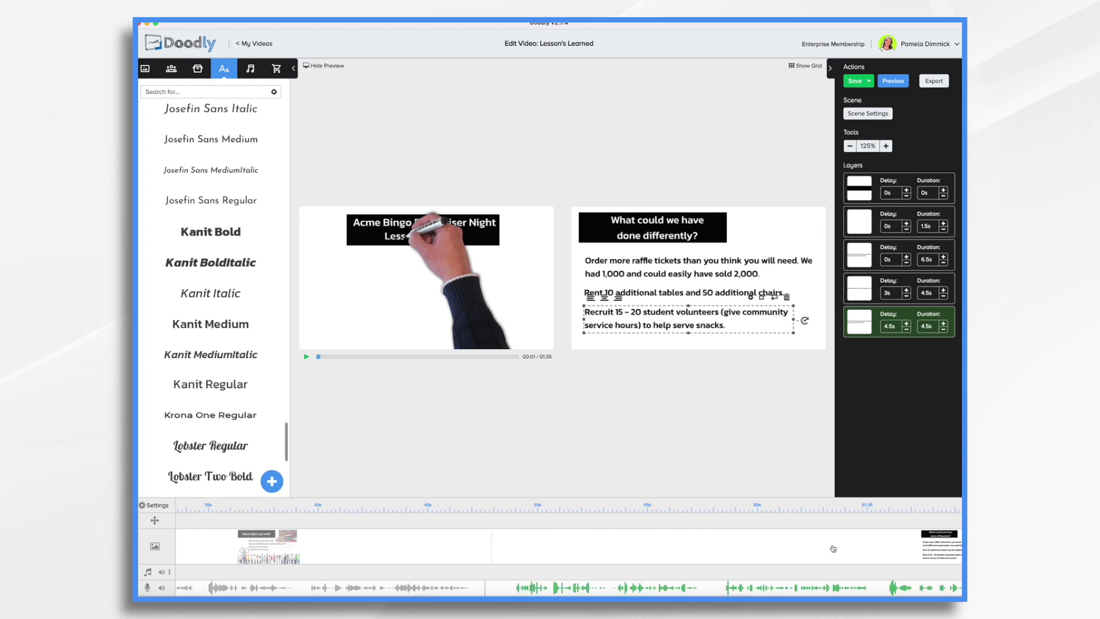
left_click(847, 546)
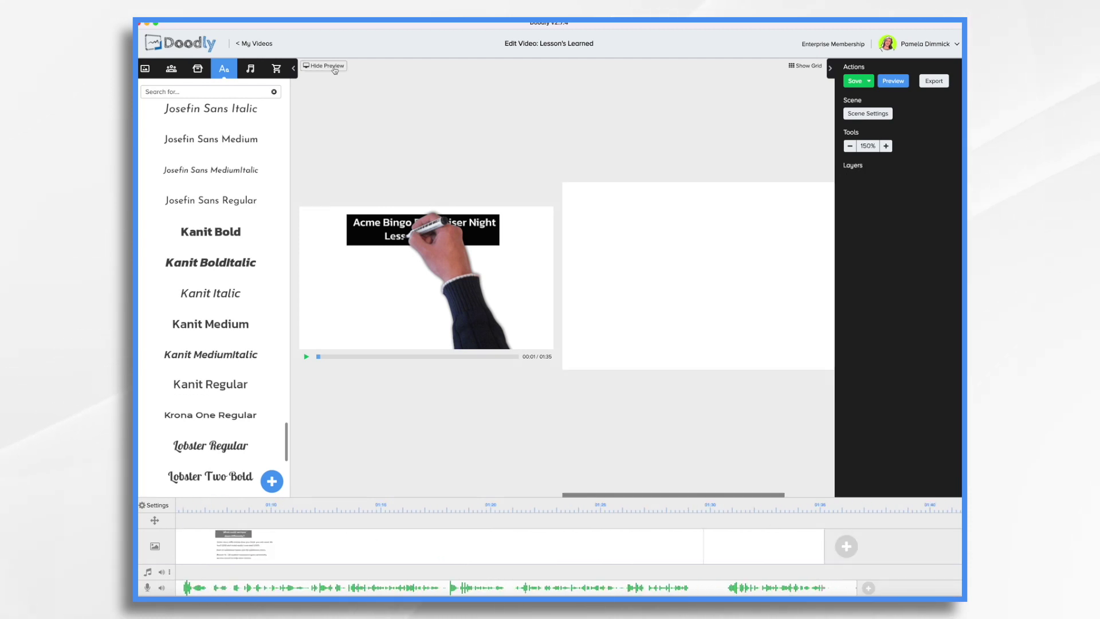
left_click(210, 232)
double_click(535, 276)
type("Good Luck!")
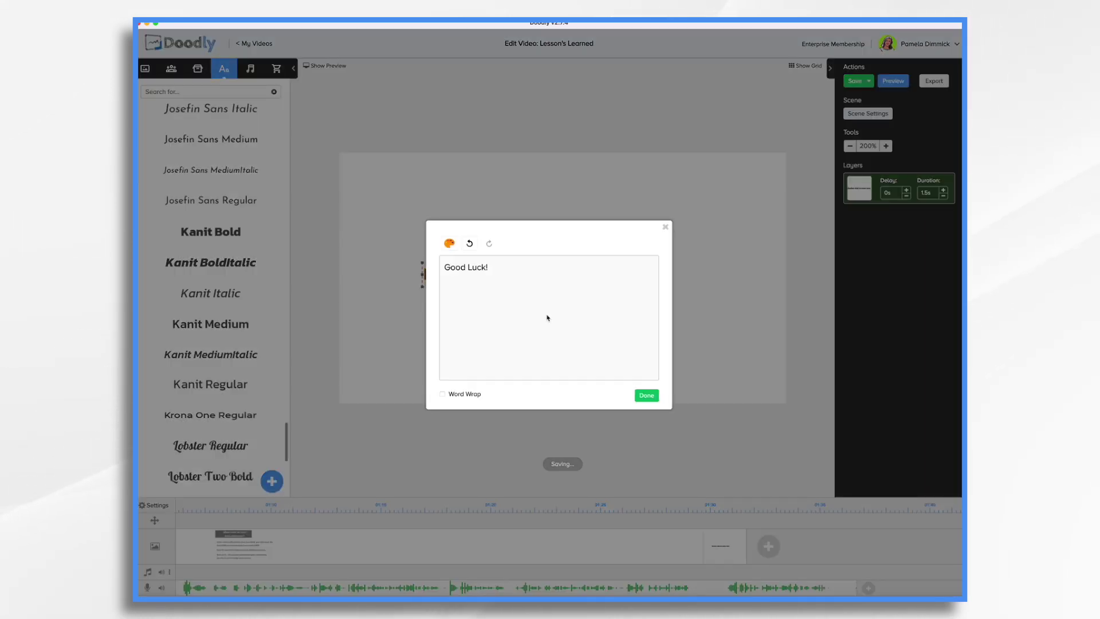
left_click(647, 395)
left_click_drag(707, 321, 765, 341)
left_click_drag(601, 275, 557, 275)
Add the people-playing-bingo-together-2 photo as the scene's full background and move the "Good Luck!" text over its lower part.
left_click(197, 68)
left_click_drag(163, 412, 446, 401)
left_click_drag(559, 215, 555, 355)
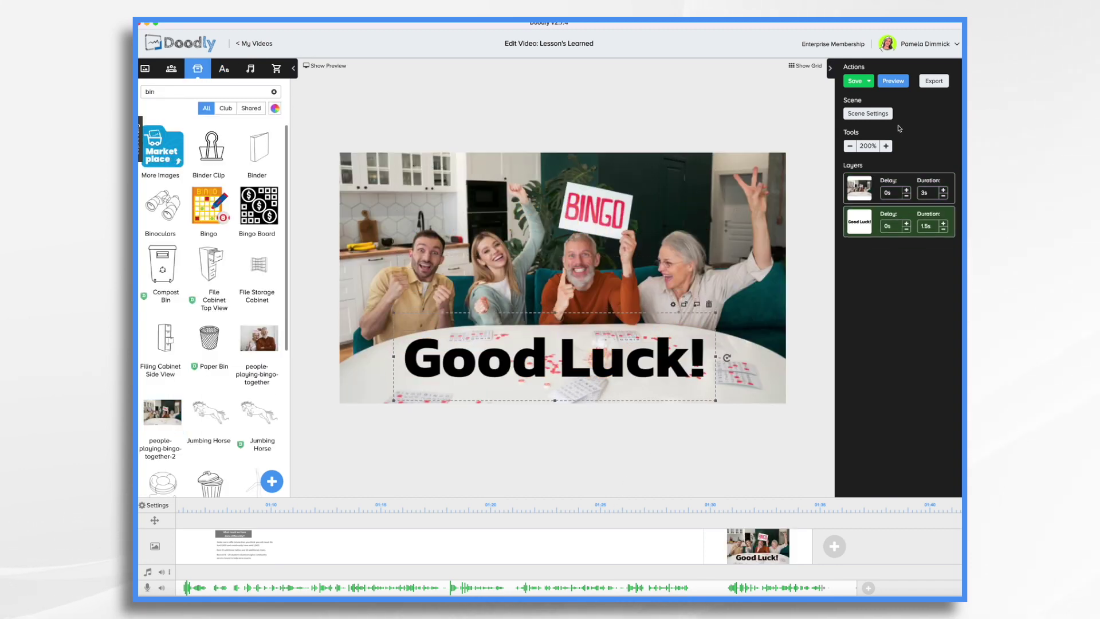
Increase the "Good Luck!" scene's extra time at the end and preview the whole video.
left_click(868, 113)
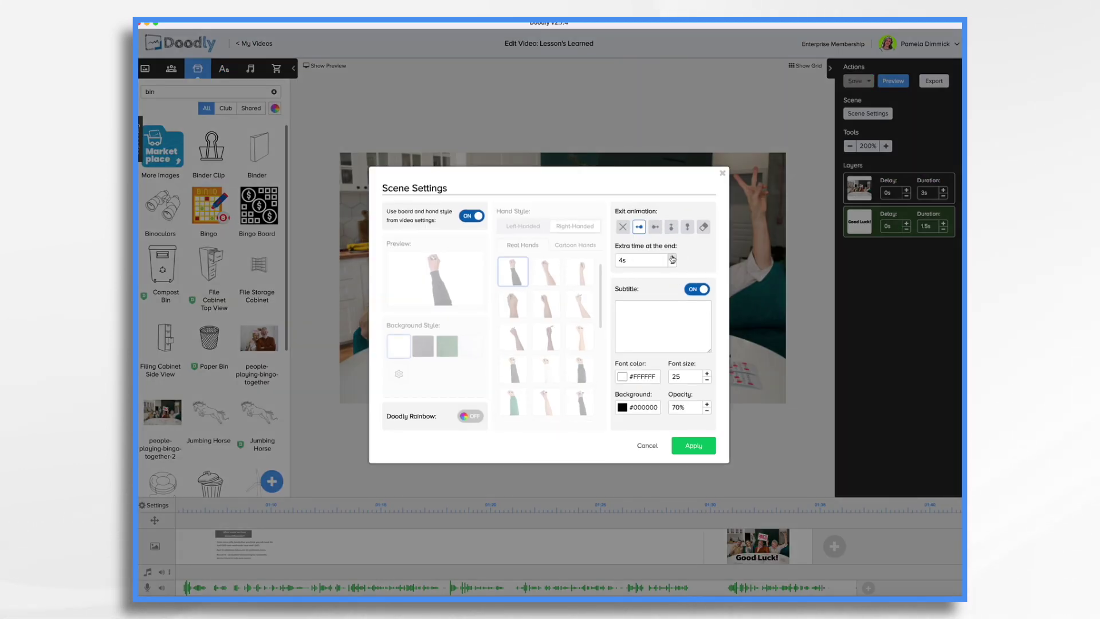
left_click(694, 446)
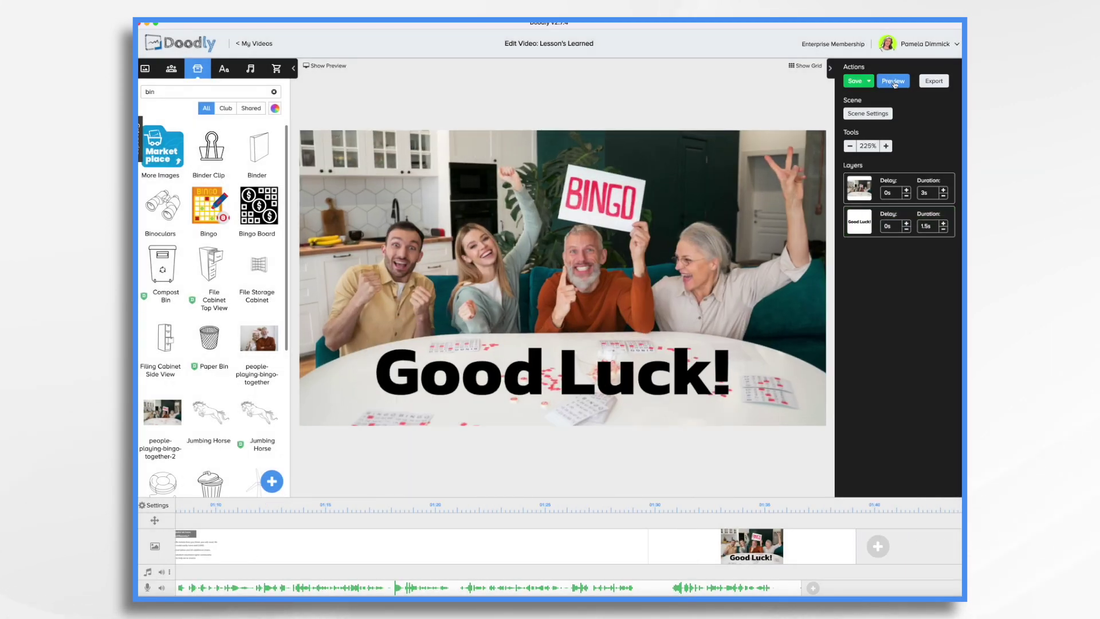
left_click(894, 82)
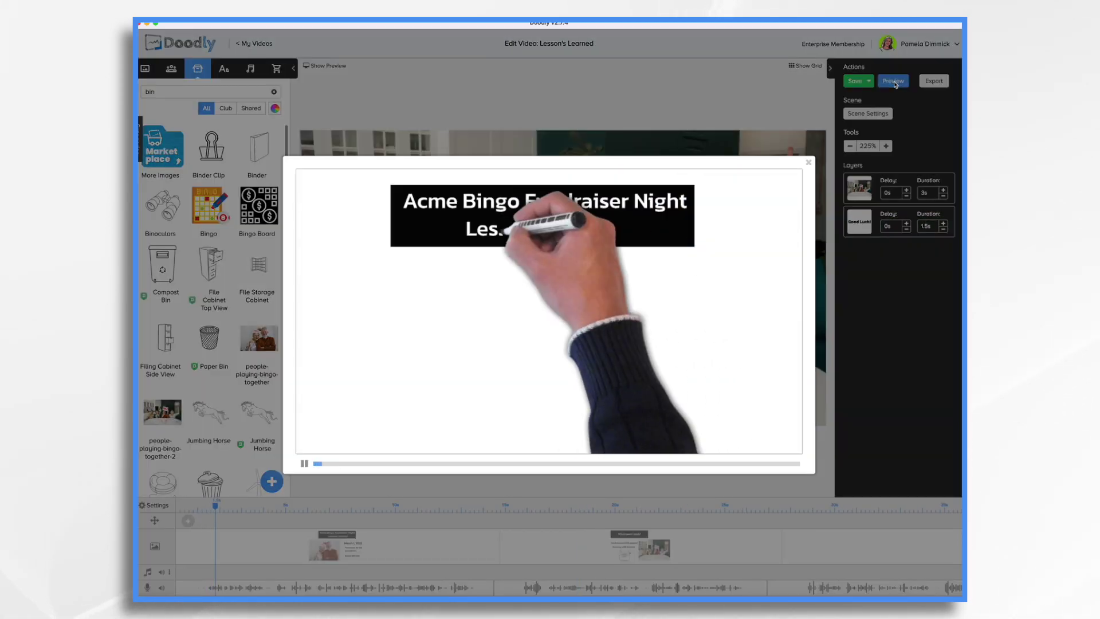